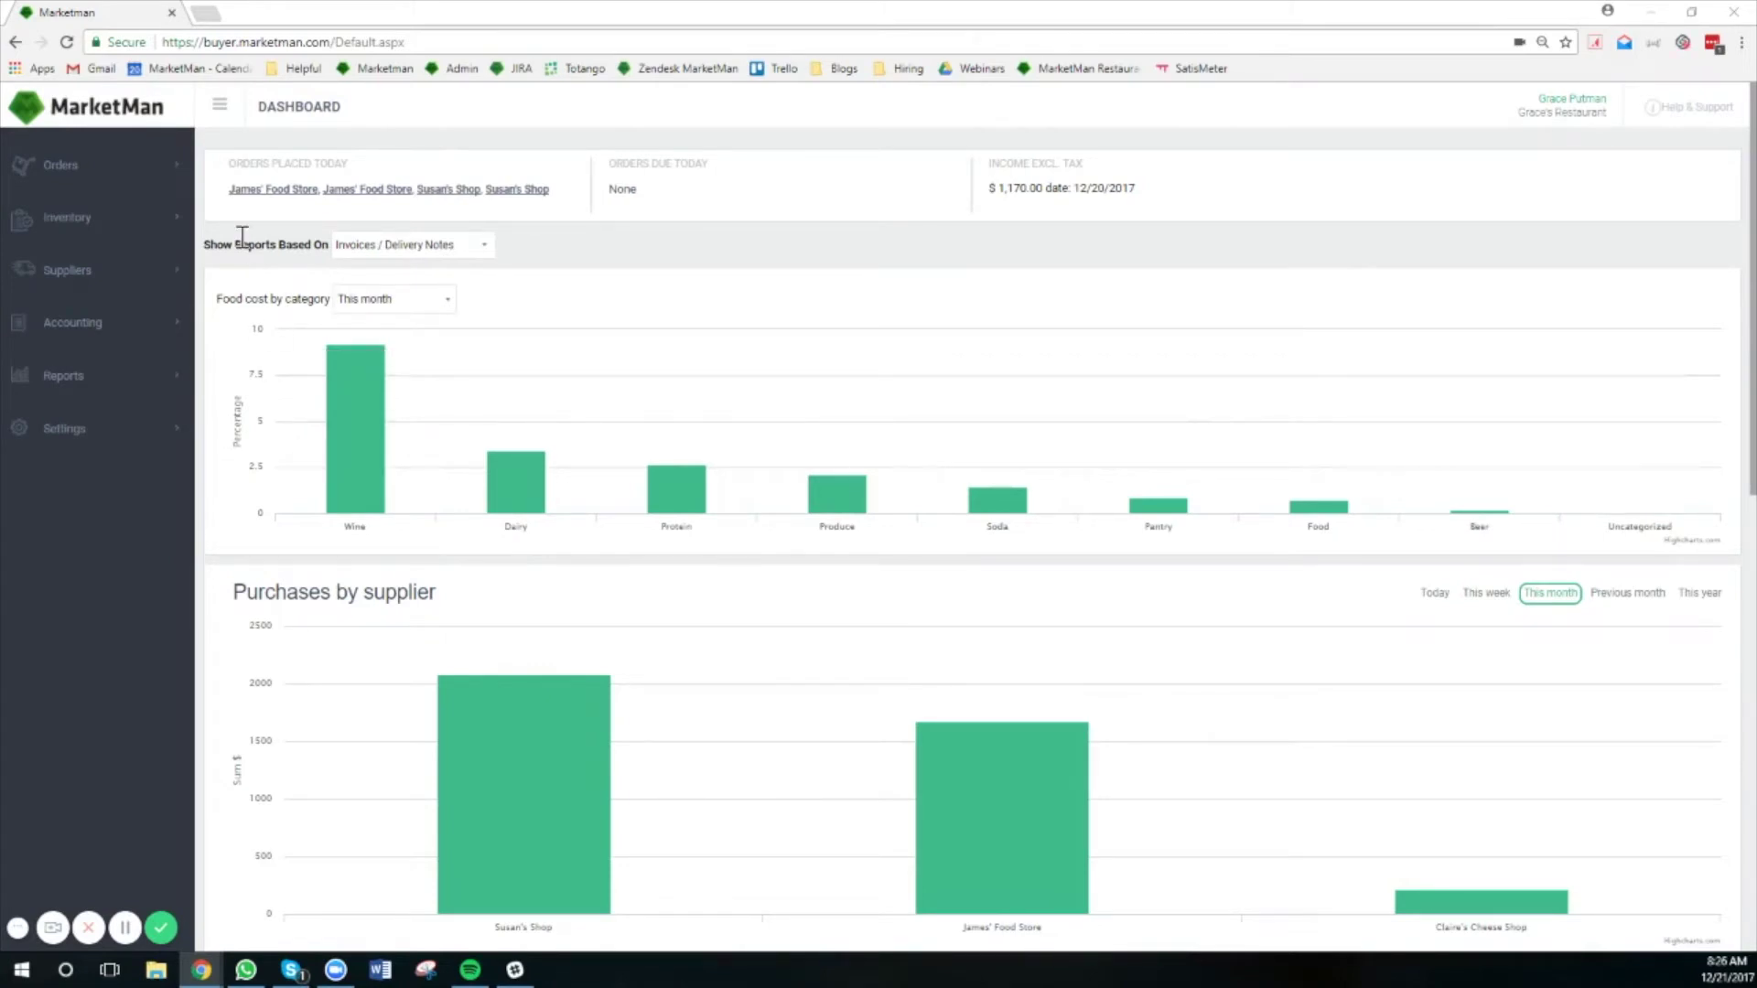
- Expand the Inventory menu in the left sidebar of the MarketMan dashboard
{"action": "left_click", "coordinate": [139, 230]}
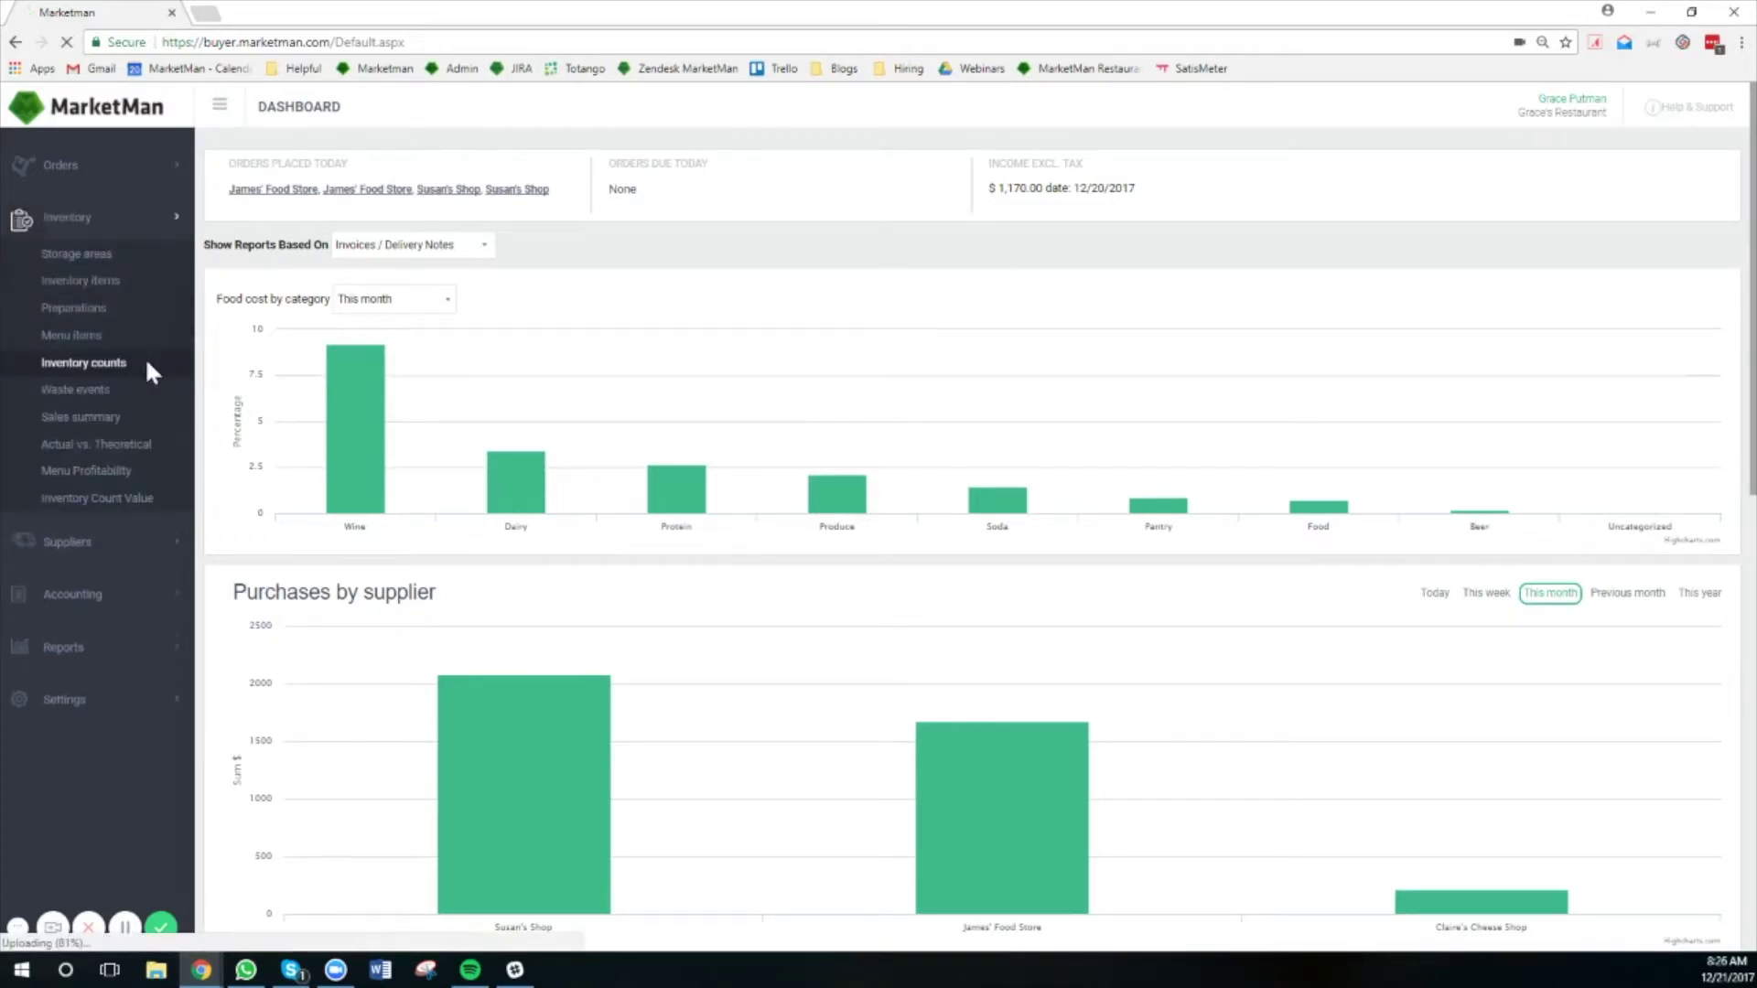
- Go to the Inventory counts page showing the December 2017 day-start counts
{"action": "left_click", "coordinate": [144, 357]}
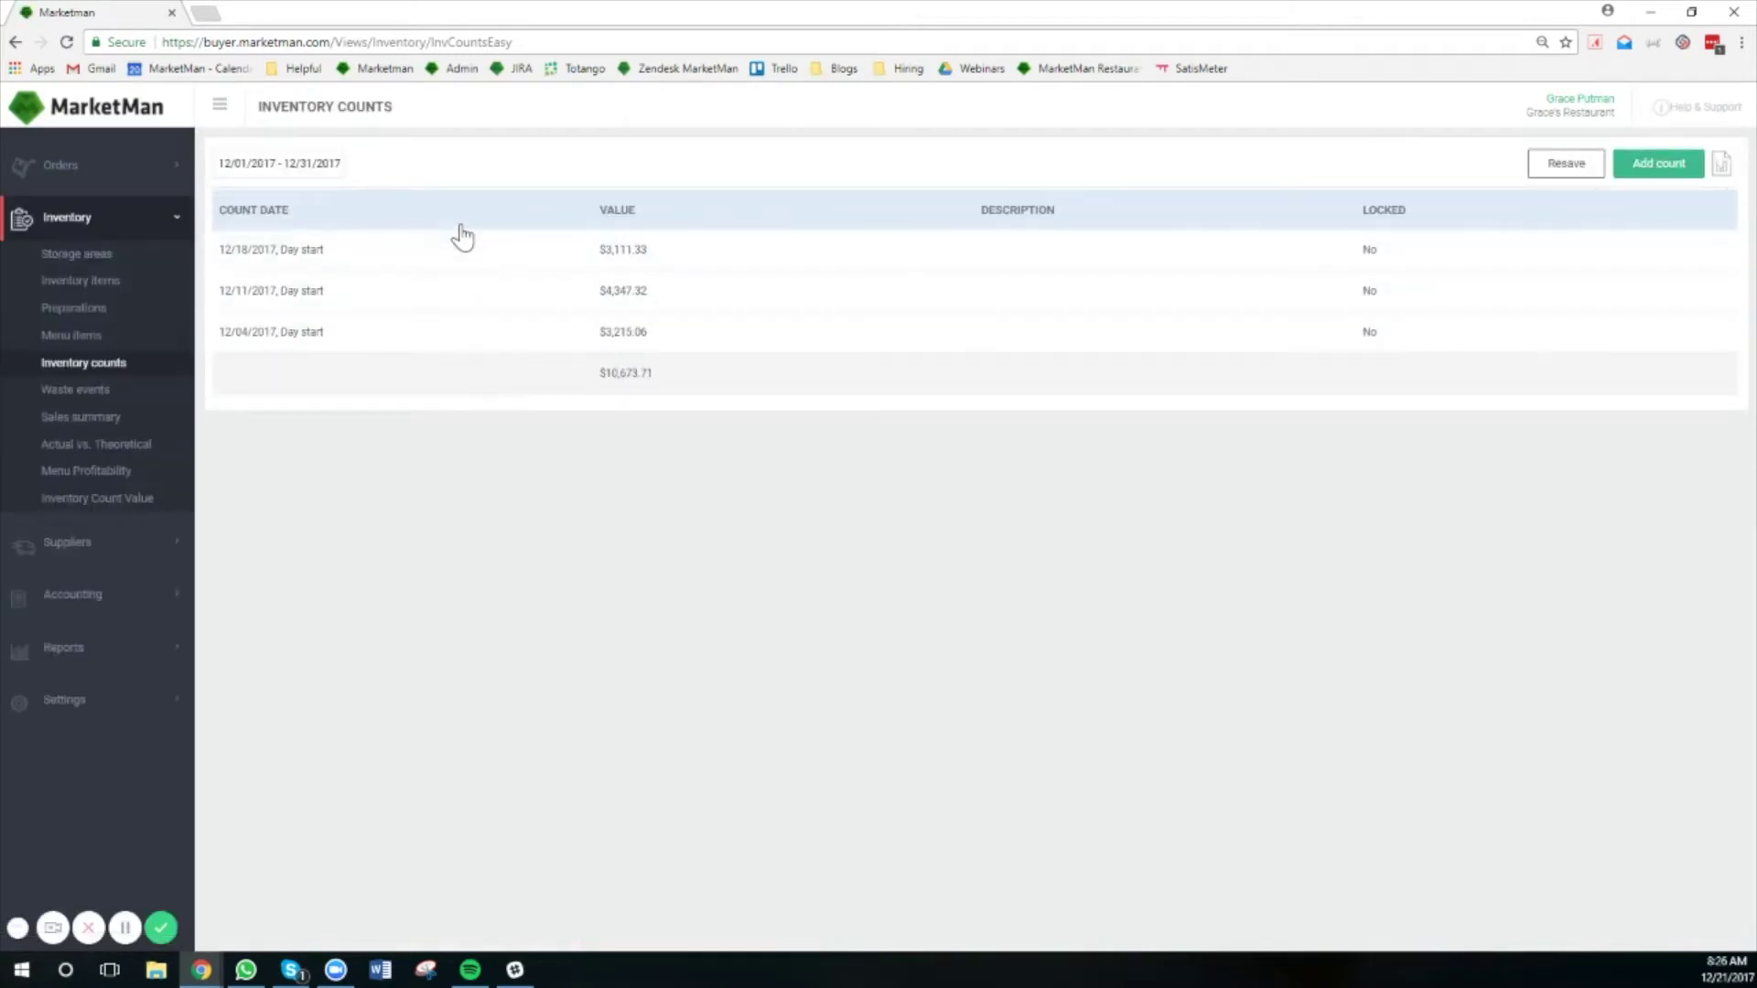
- Create a new inventory count dated 12/21/2017, keeping it as Day start
{"action": "left_click", "coordinate": [1661, 167]}
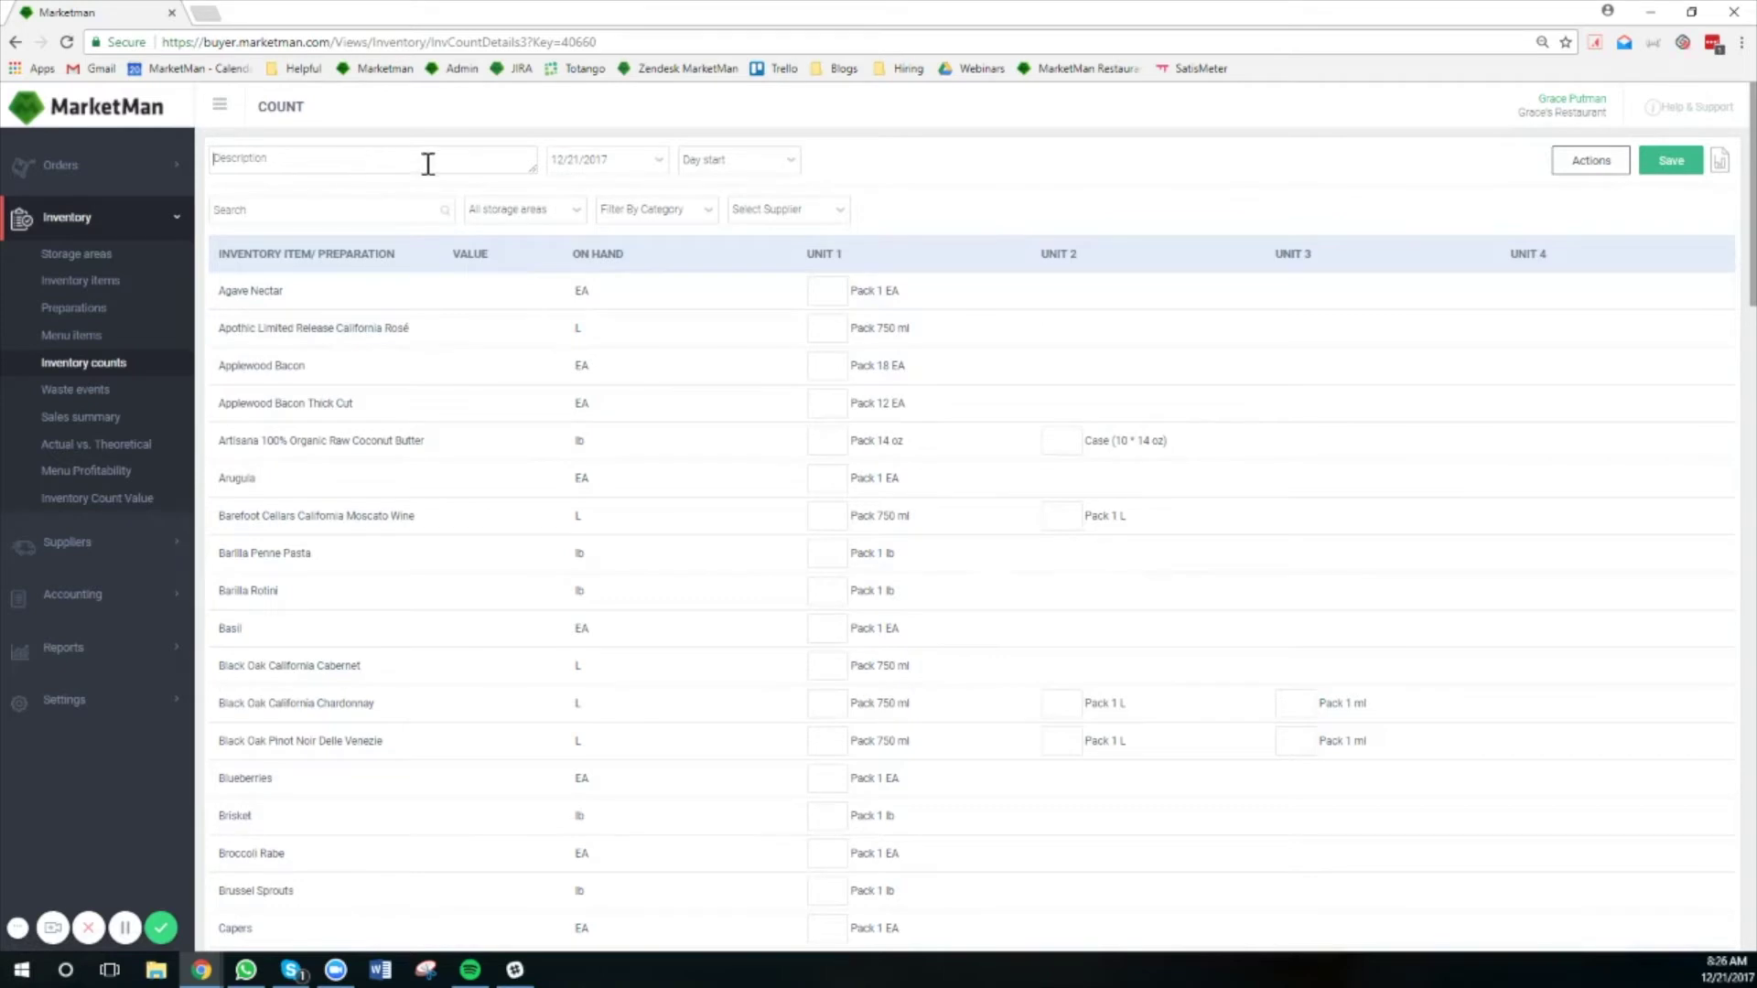
{"action": "left_click", "coordinate": [590, 161]}
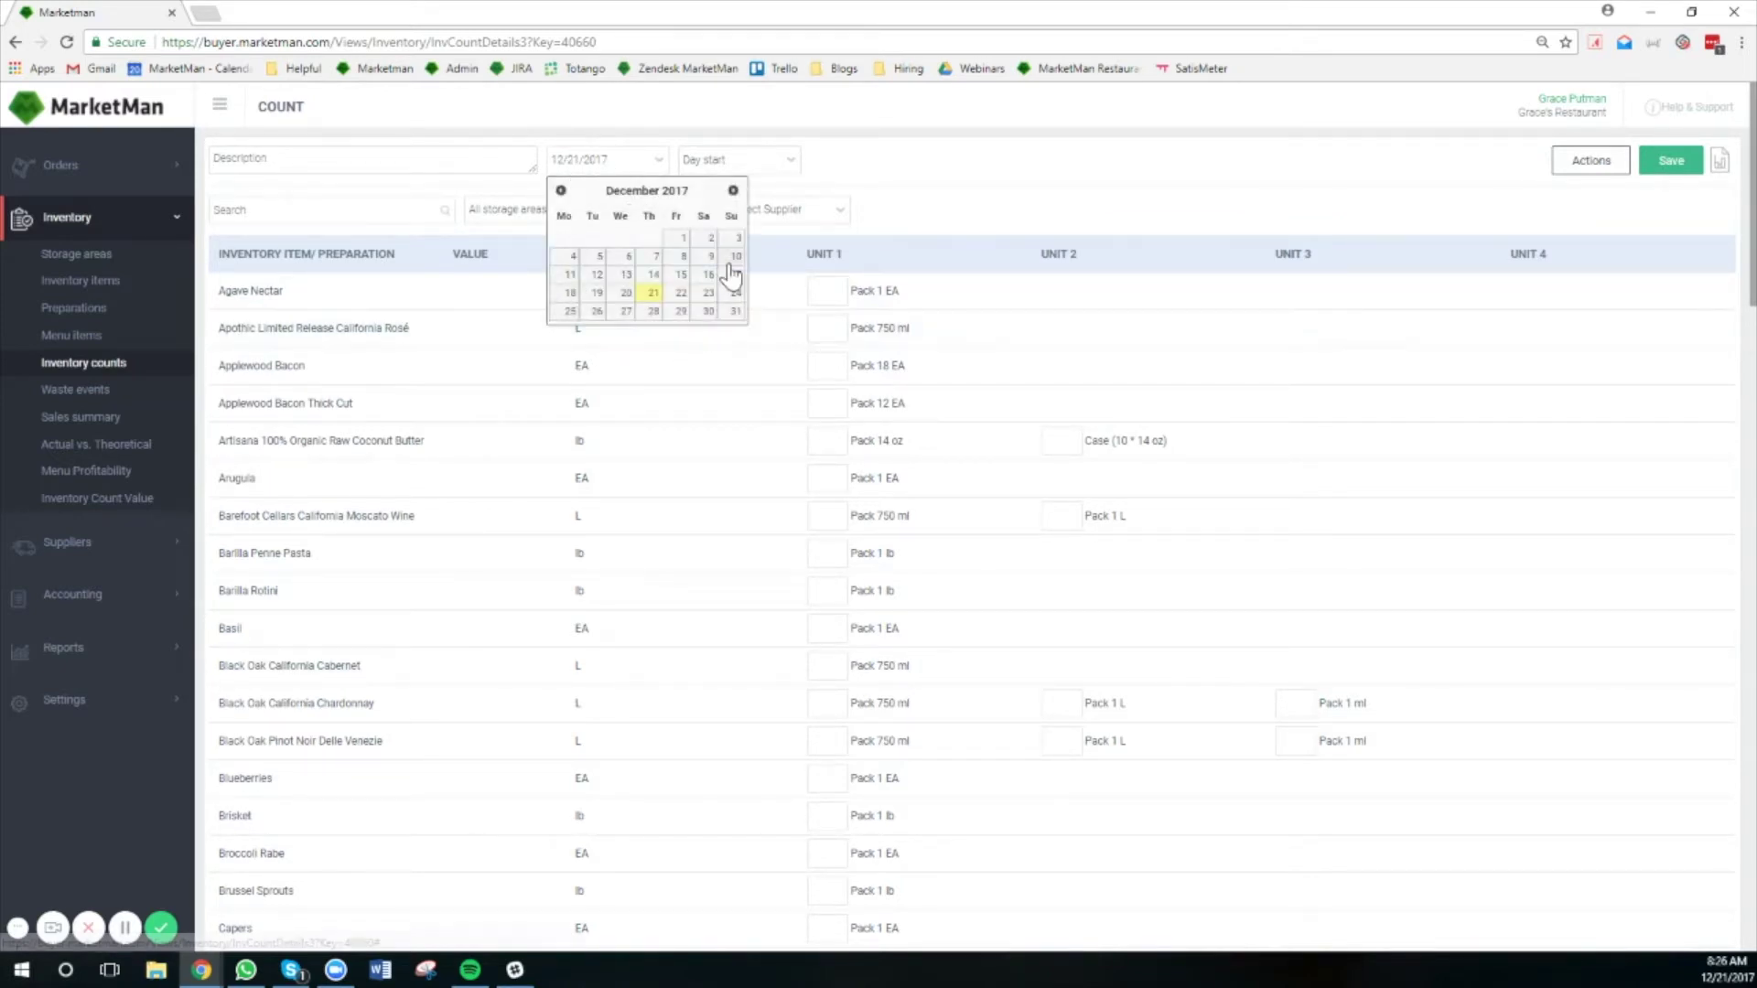
{"action": "left_click", "coordinate": [874, 172]}
{"action": "left_click", "coordinate": [791, 173]}
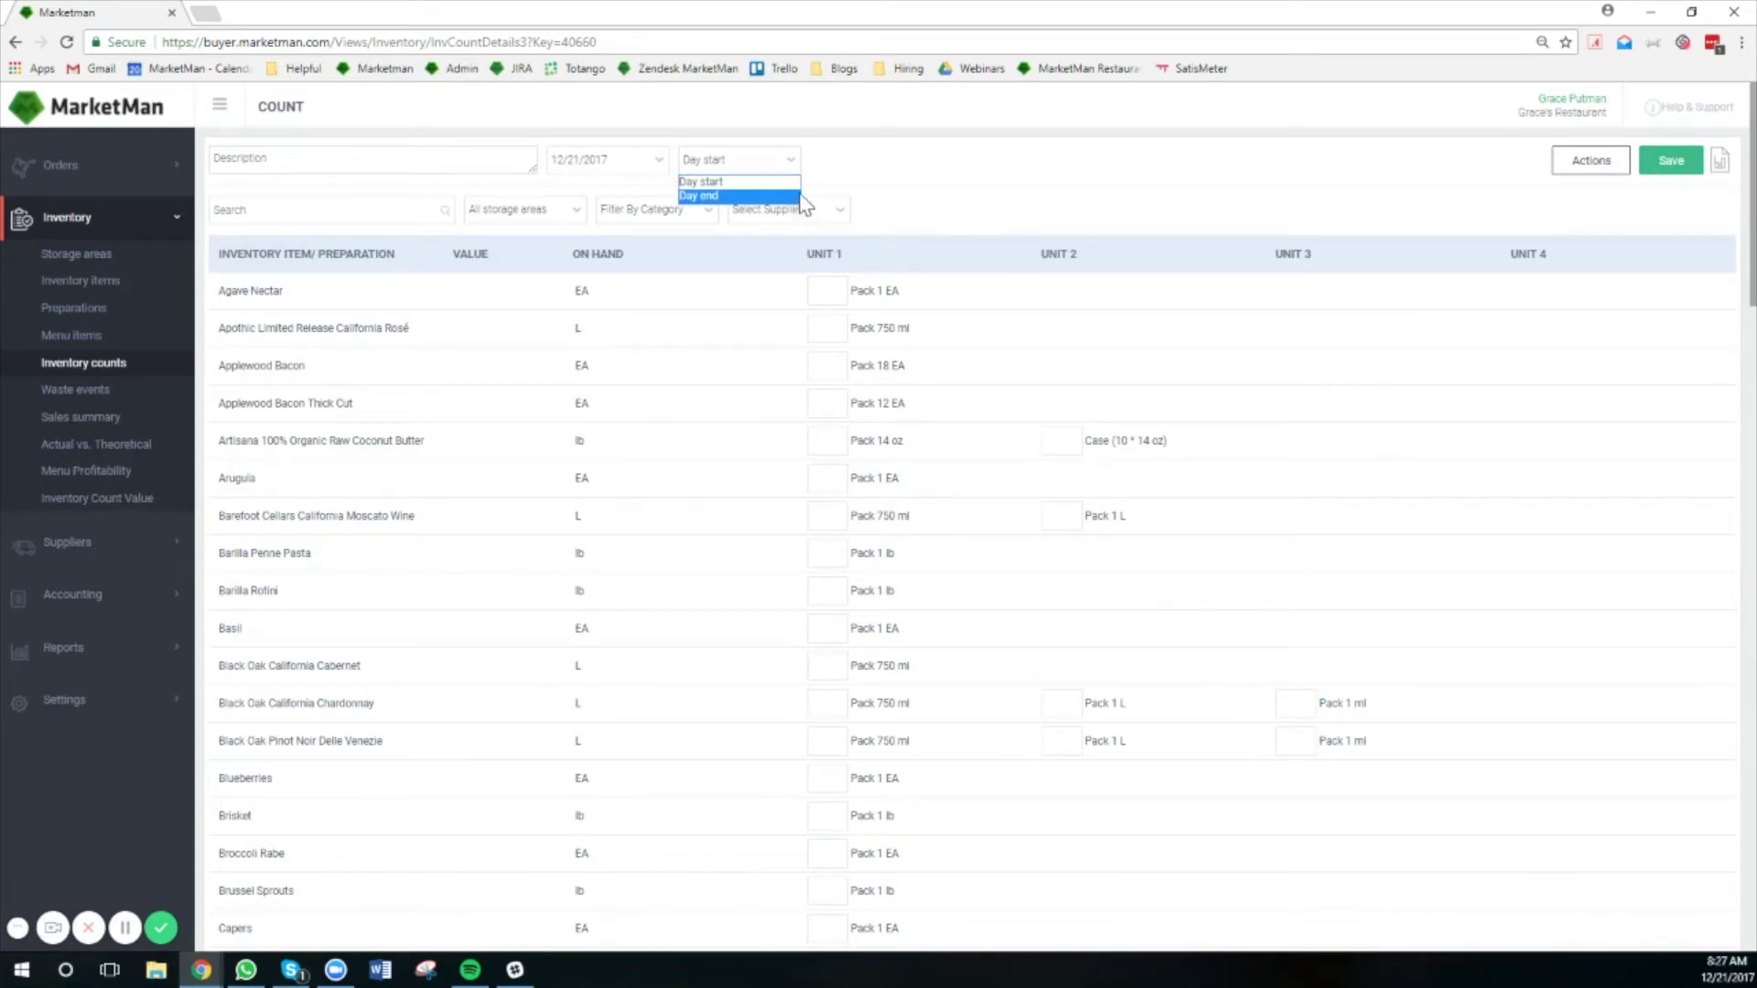
{"action": "left_click", "coordinate": [942, 211]}
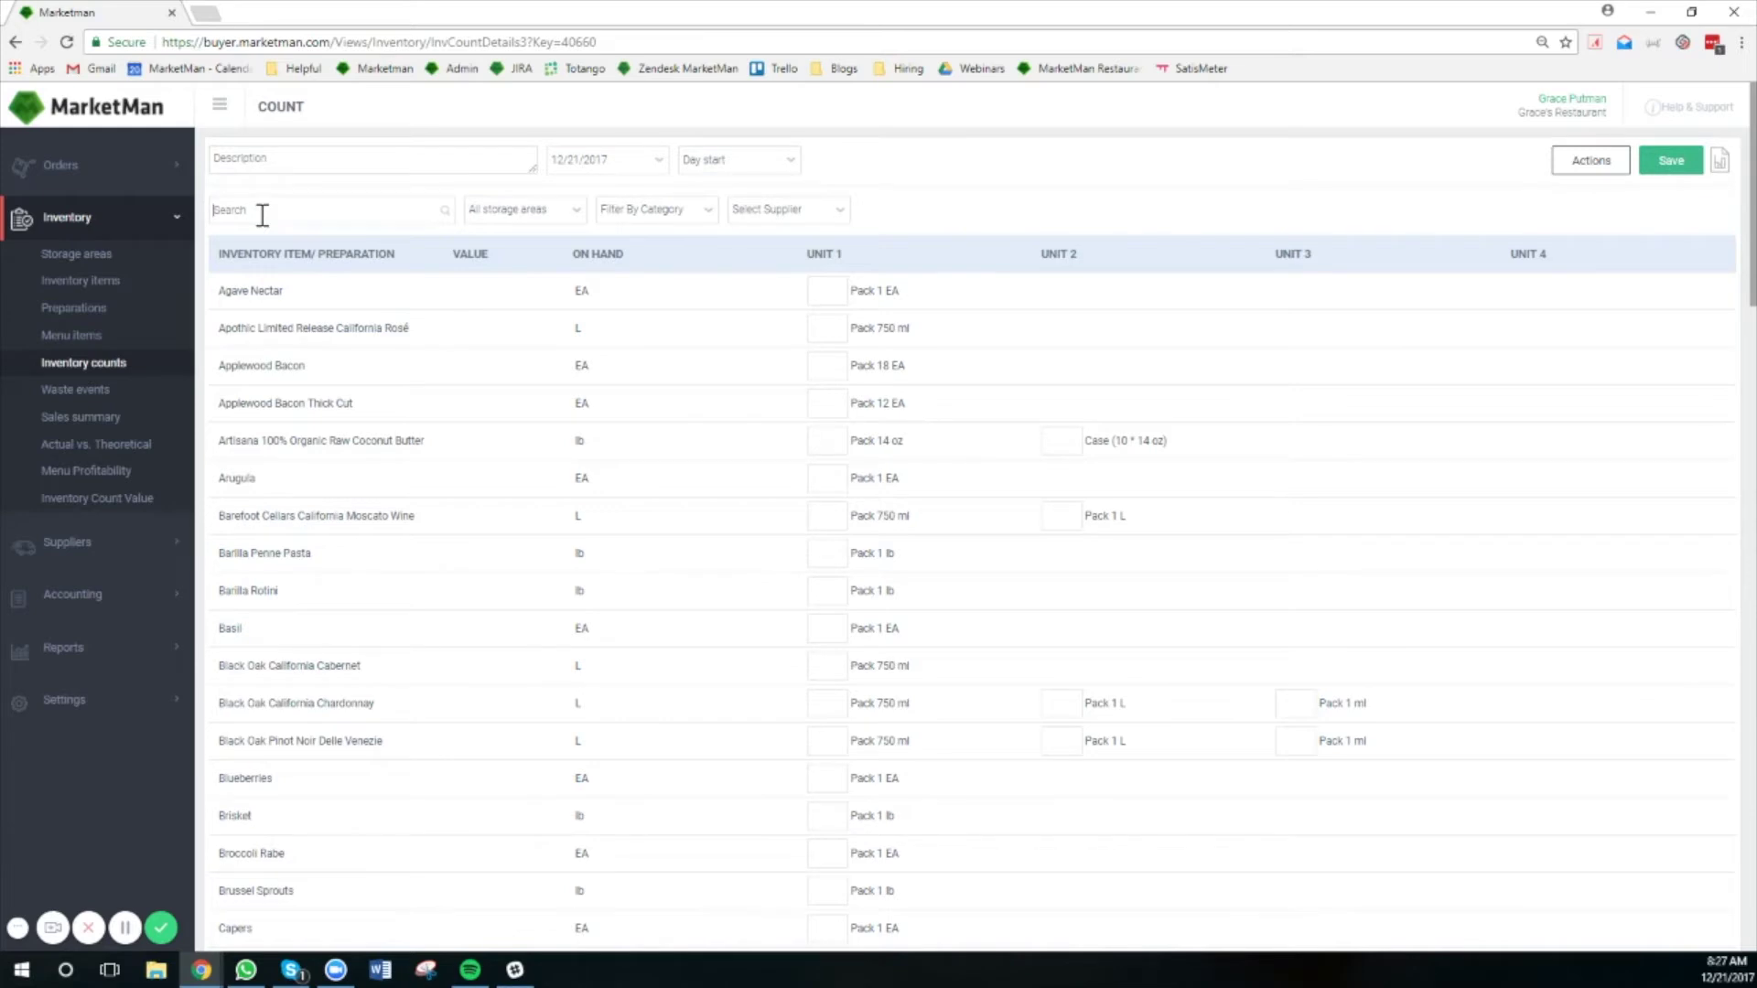
- Review the storage area, category and supplier filter options without choosing any
{"action": "left_click", "coordinate": [529, 225]}
{"action": "left_click", "coordinate": [657, 216]}
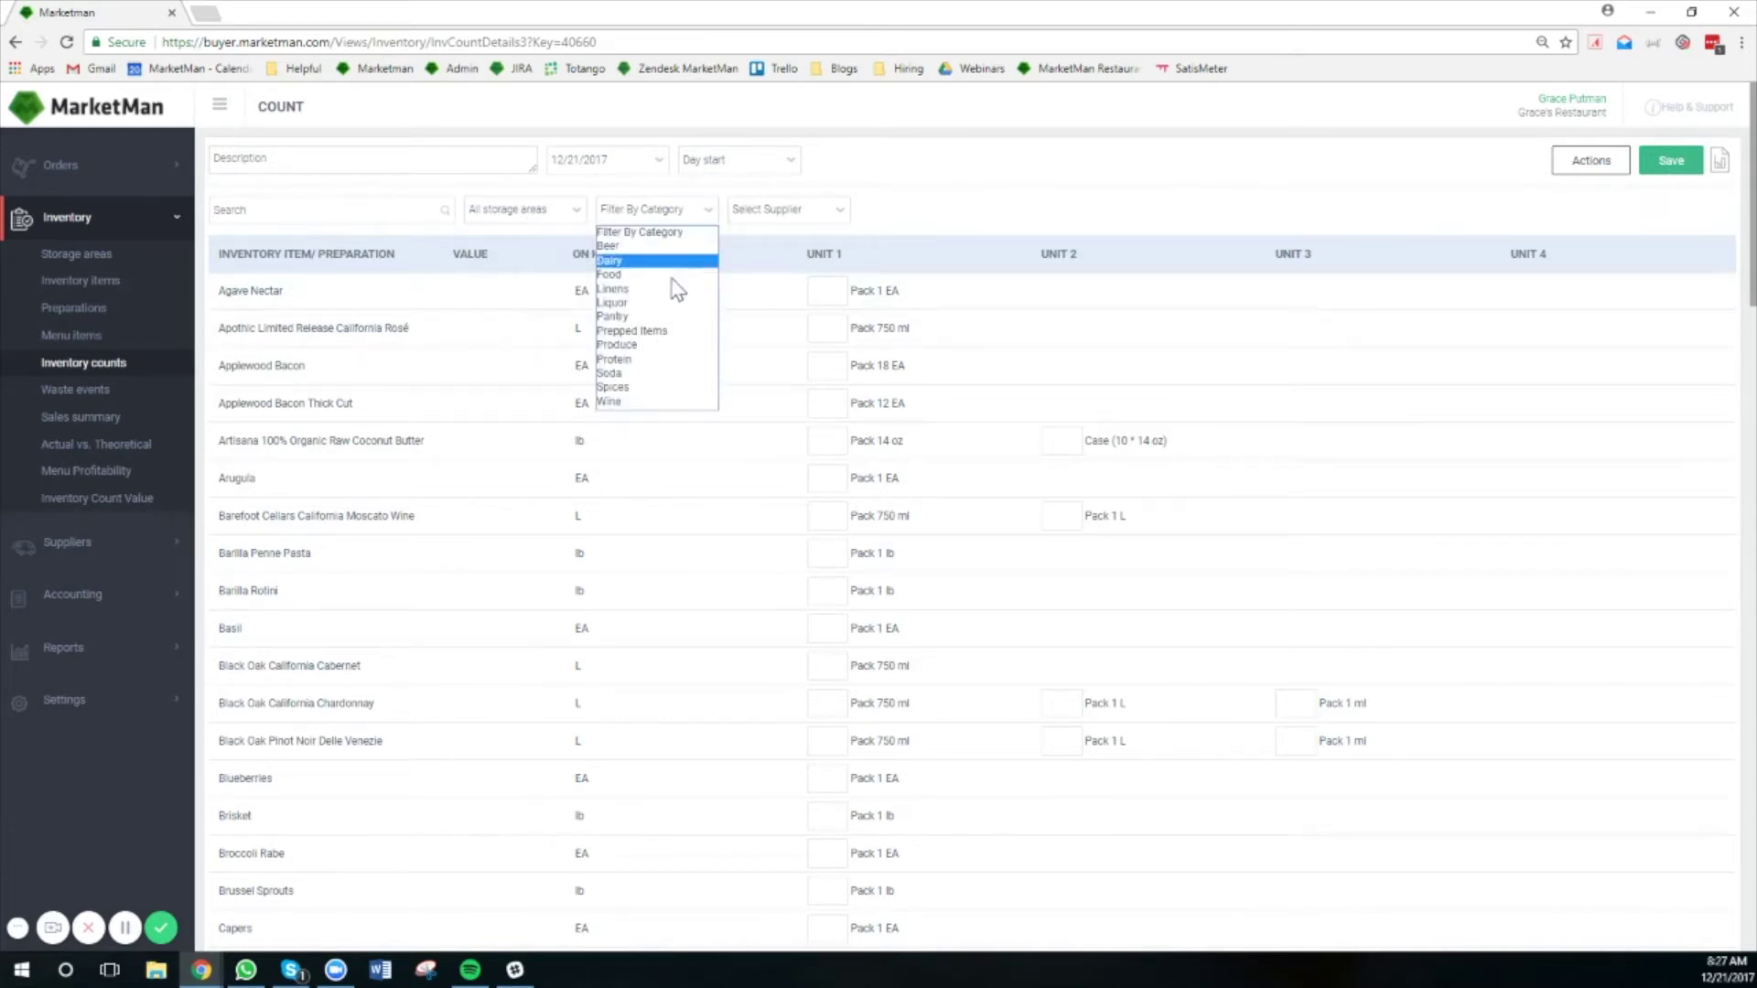
{"action": "left_click", "coordinate": [770, 212]}
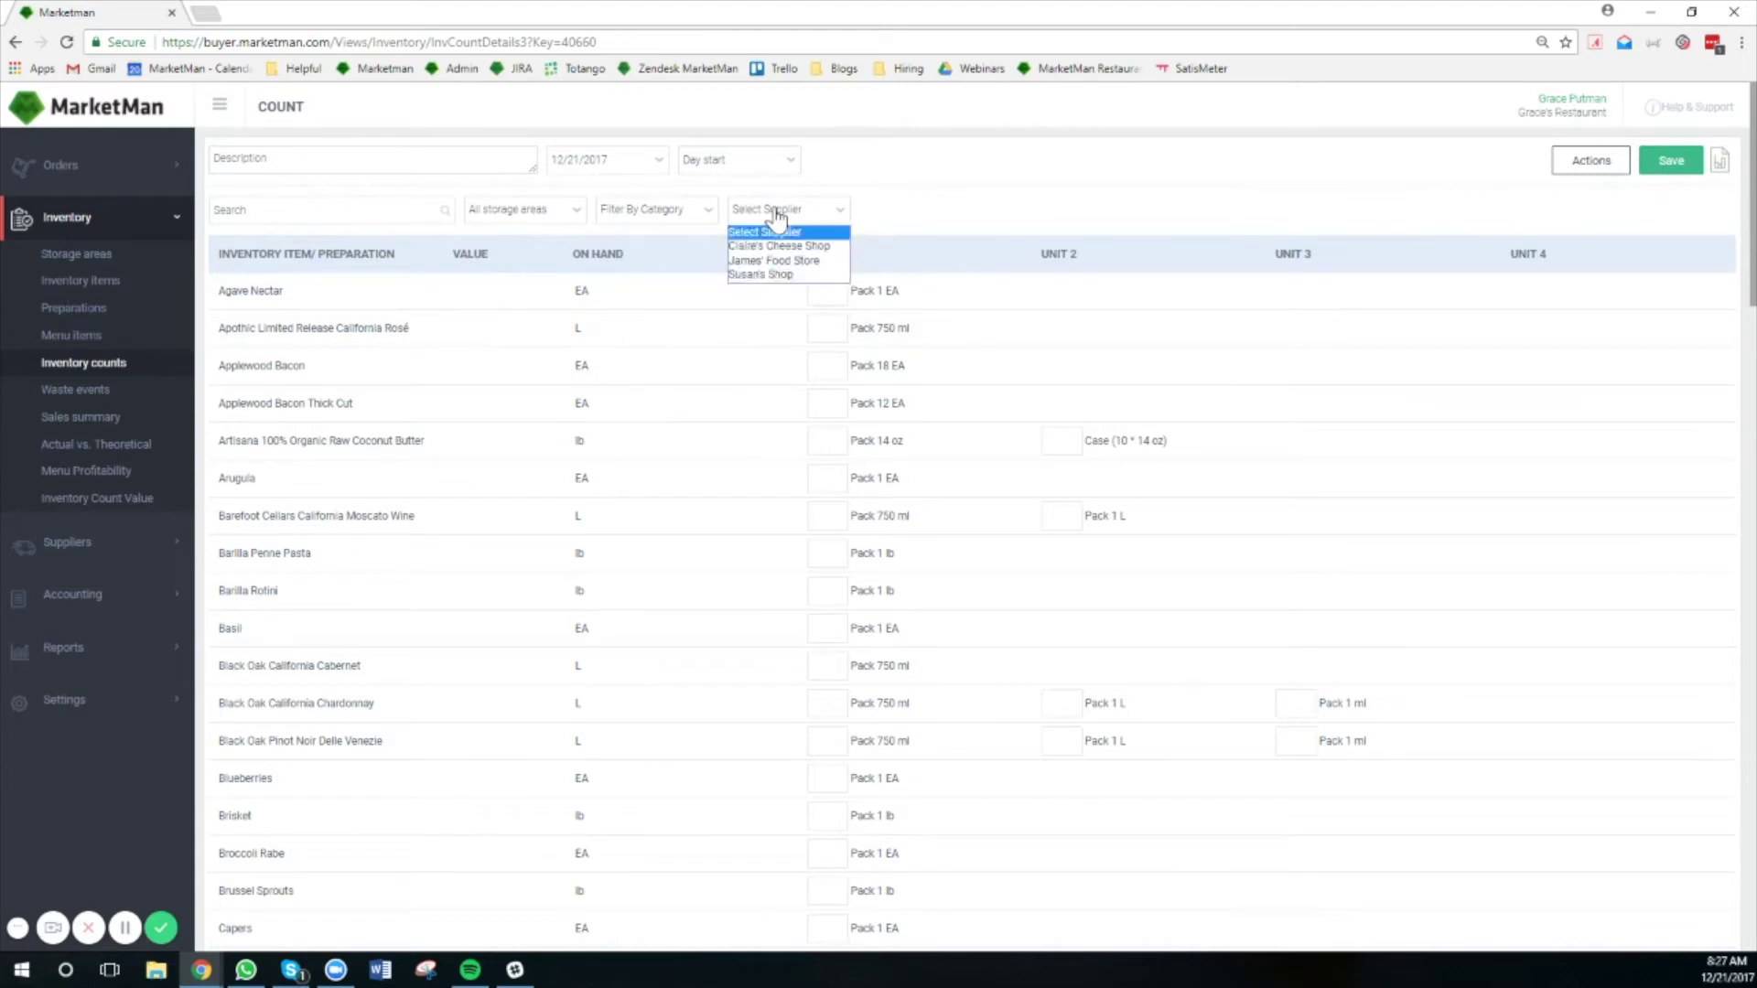
{"action": "left_click", "coordinate": [924, 208]}
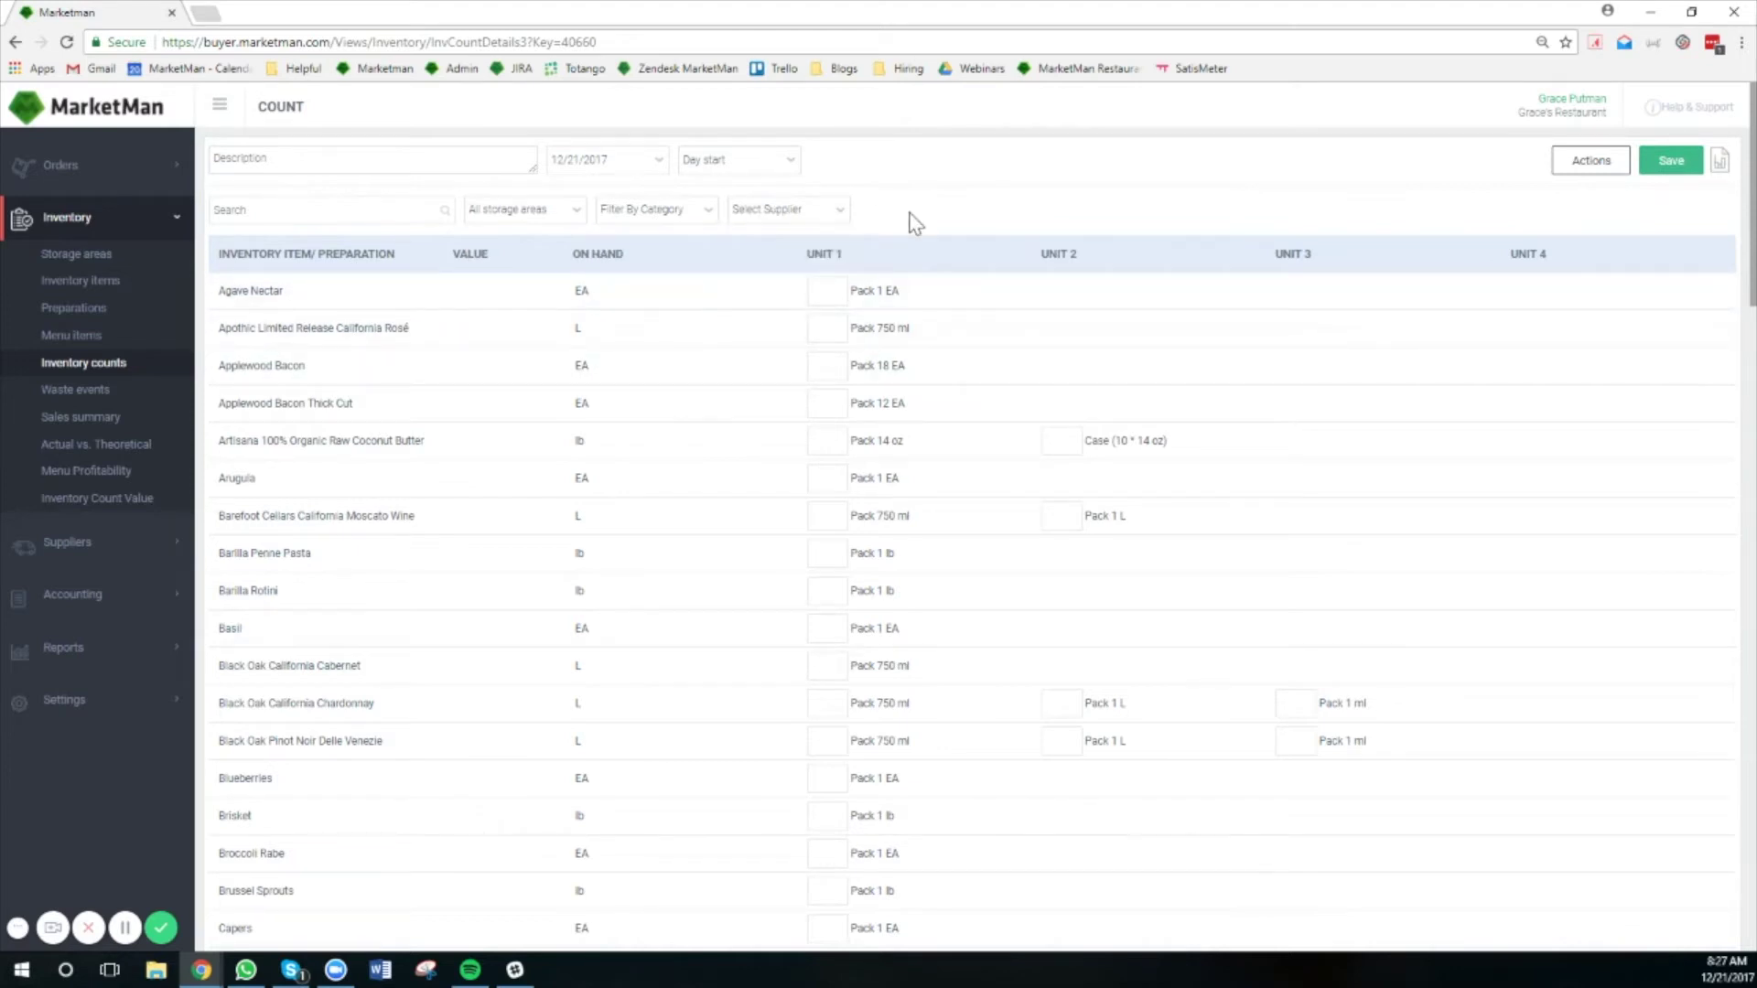
- Enter counts: Agave Nectar 6, Apothic Rosé 5, Applewood Bacon 6, Thick Cut 5, Artisana 3.5
{"action": "left_click", "coordinate": [835, 293]}
{"action": "type", "text": "6"}
{"action": "left_click", "coordinate": [831, 328]}
{"action": "type", "text": "5"}
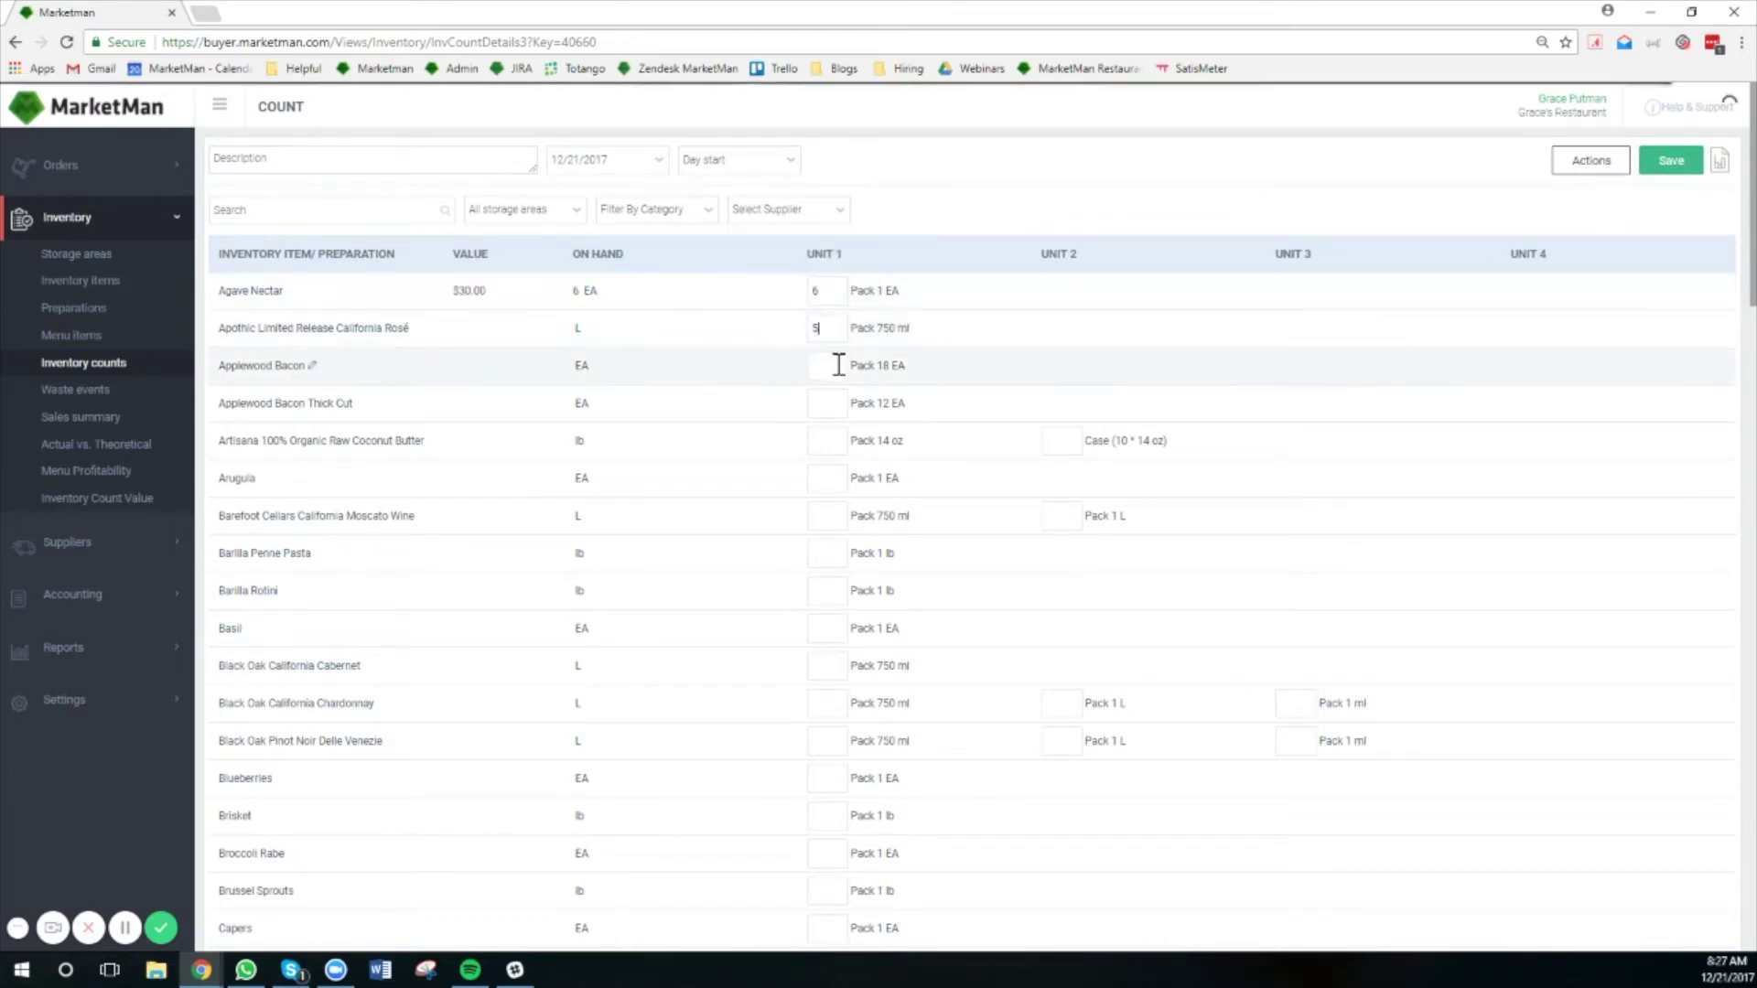
{"action": "left_click", "coordinate": [831, 367]}
{"action": "type", "text": "6"}
{"action": "left_click", "coordinate": [839, 403]}
{"action": "type", "text": "5"}
{"action": "left_click", "coordinate": [832, 442]}
{"action": "type", "text": "3"}
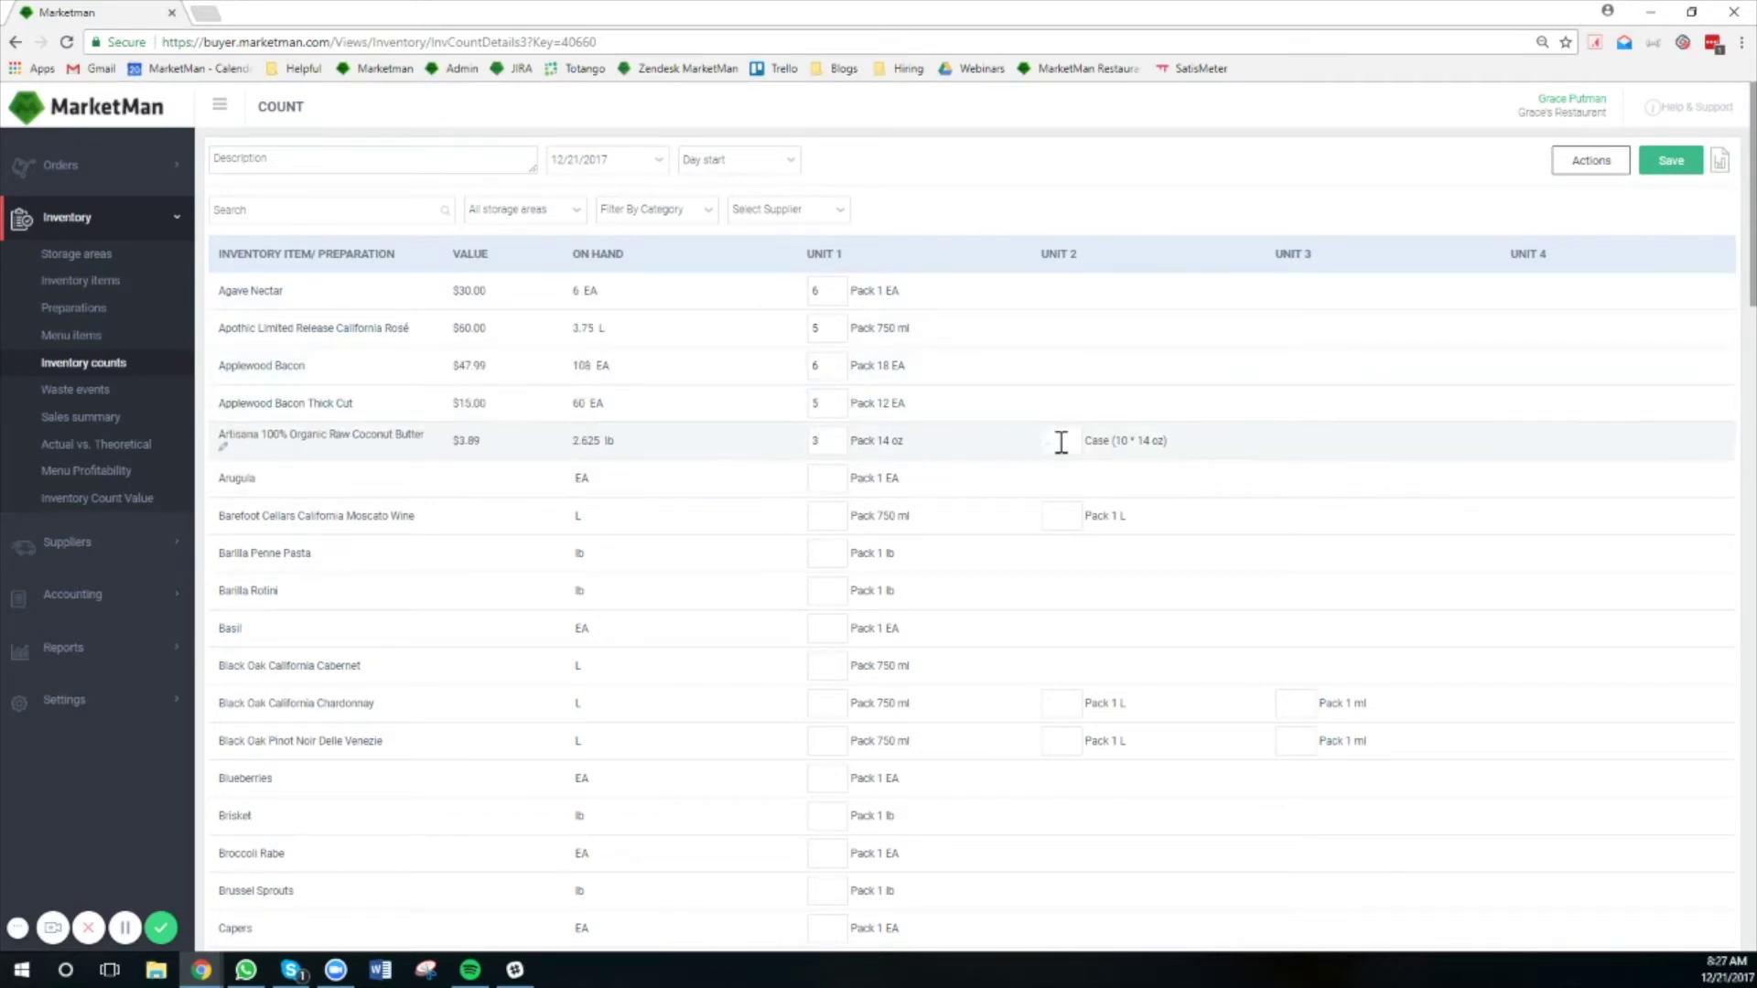
{"action": "type", "text": ".5"}
- Enter counts: Arugula 0, Barilla Penne 6, Barilla Rotini 7, Basil 6, Black Oak Cabernet 4
{"action": "left_click", "coordinate": [838, 482]}
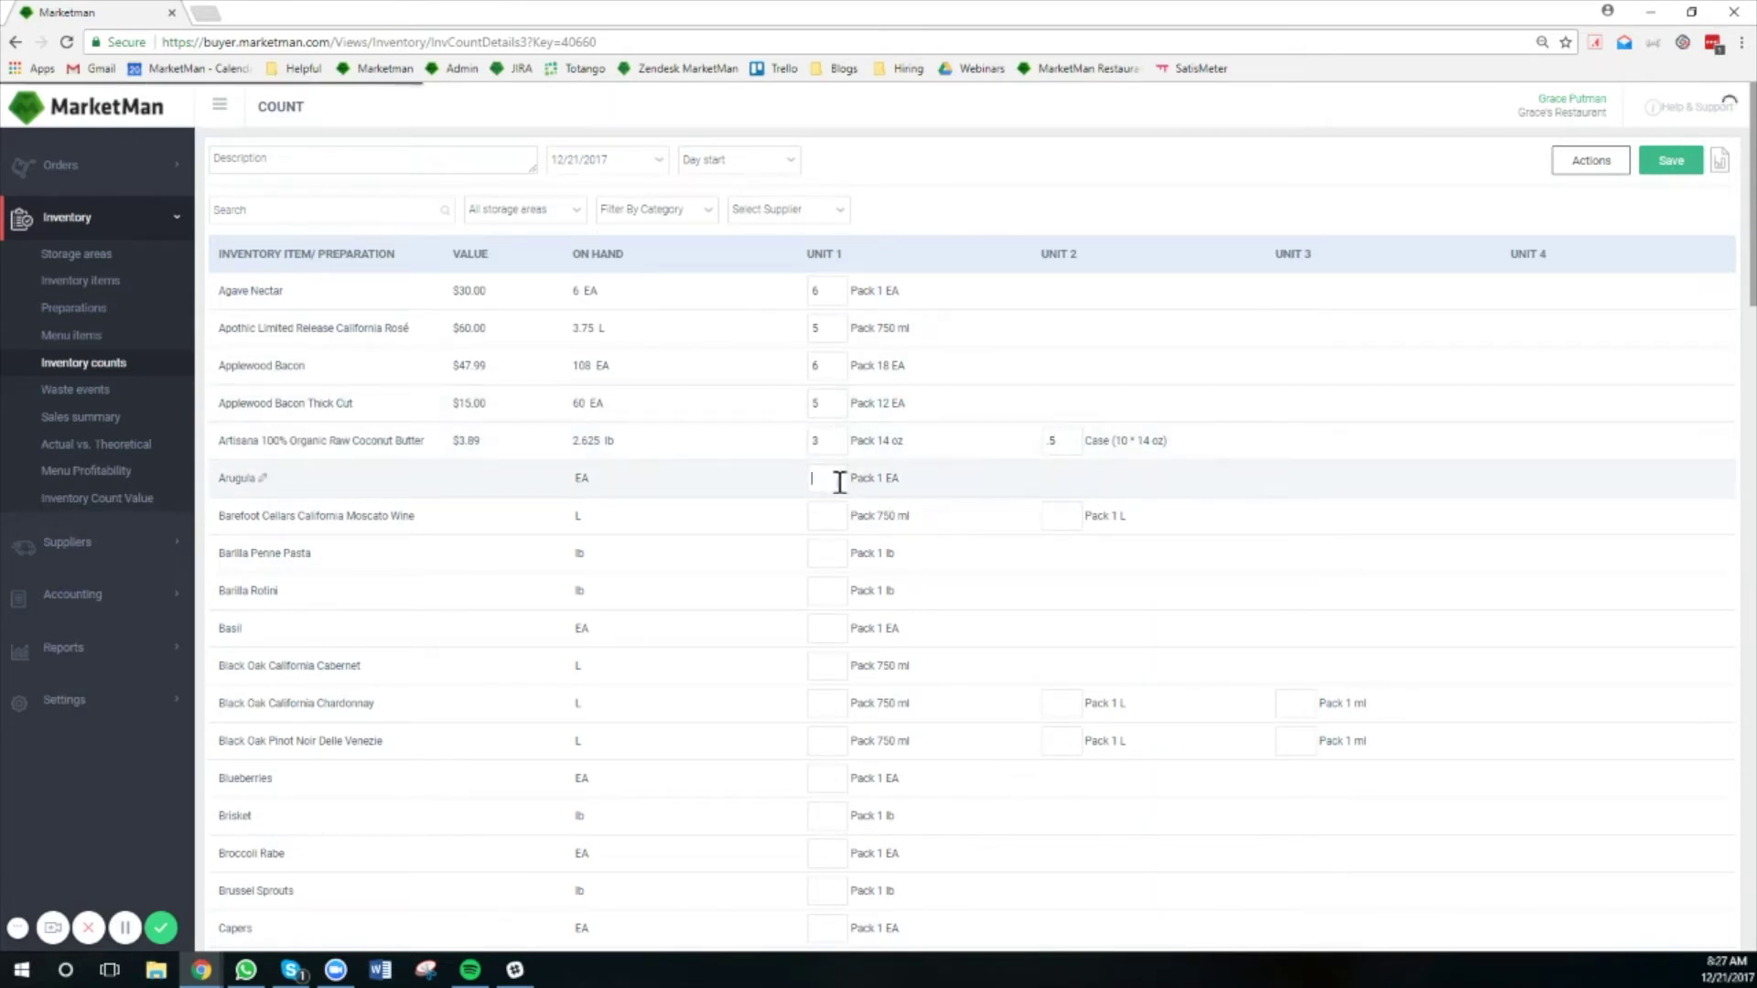
{"action": "type", "text": "0"}
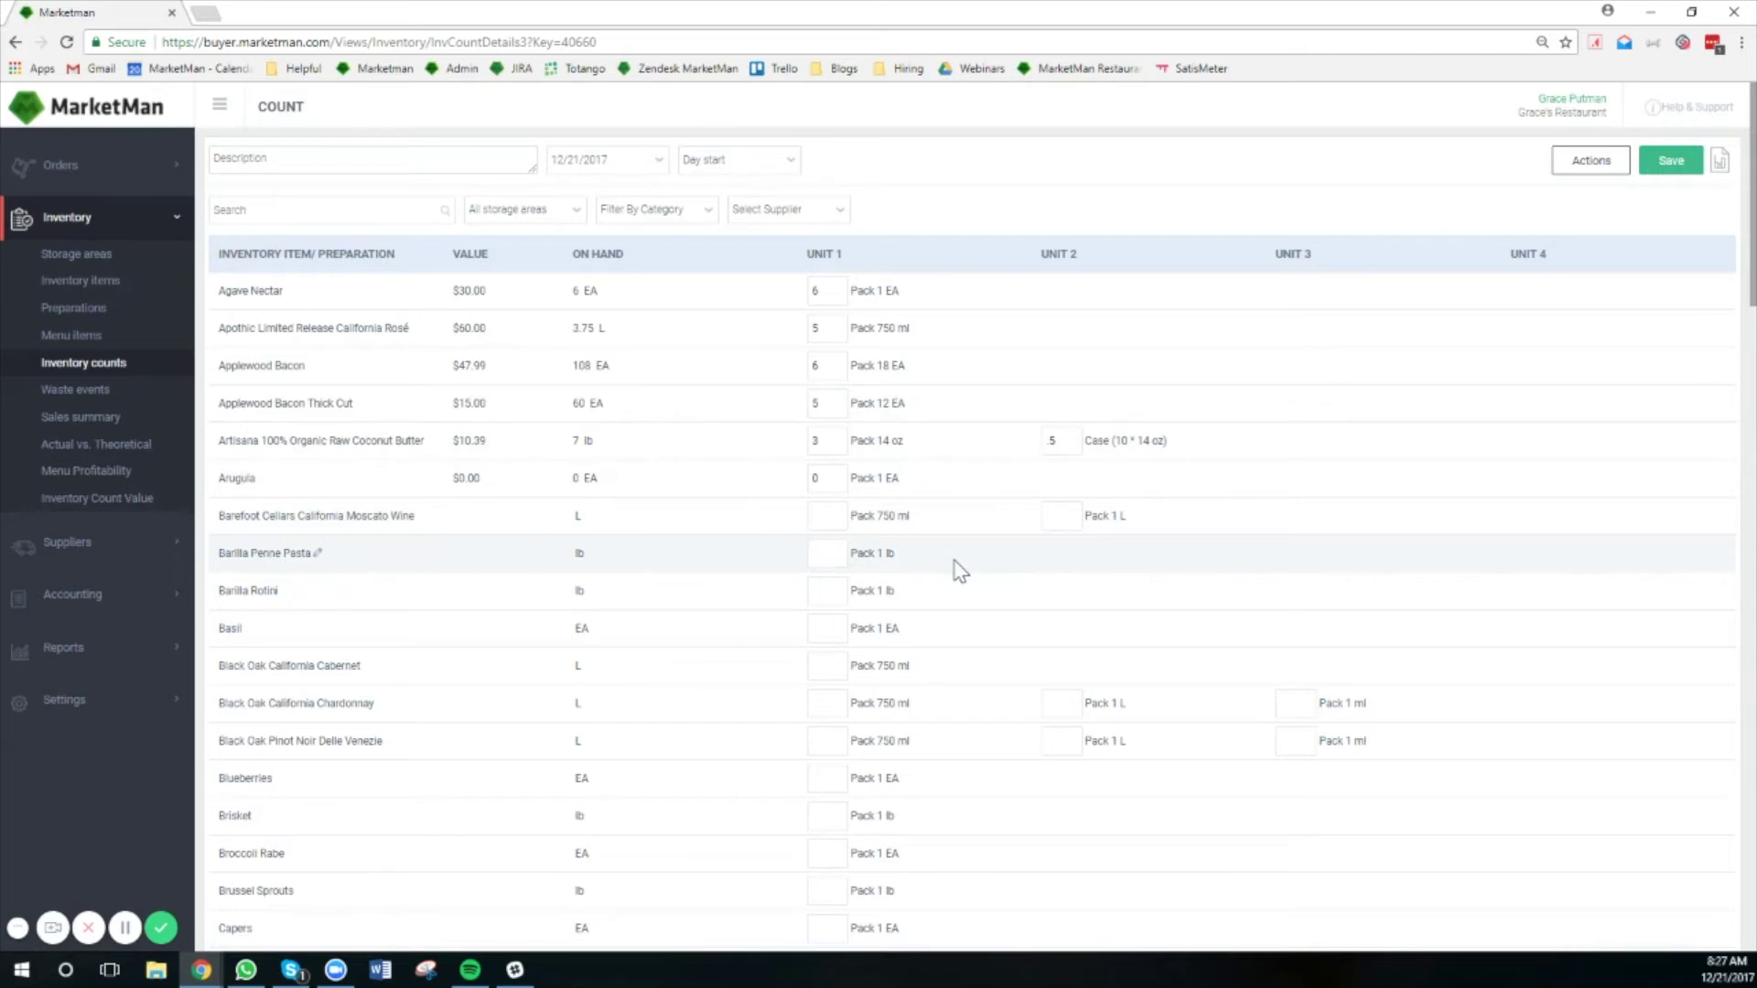
{"action": "left_click", "coordinate": [833, 553]}
{"action": "type", "text": "6"}
{"action": "left_click", "coordinate": [834, 585]}
{"action": "type", "text": "7"}
{"action": "left_click", "coordinate": [840, 629]}
{"action": "type", "text": "6"}
{"action": "left_click", "coordinate": [846, 666]}
{"action": "type", "text": "4"}
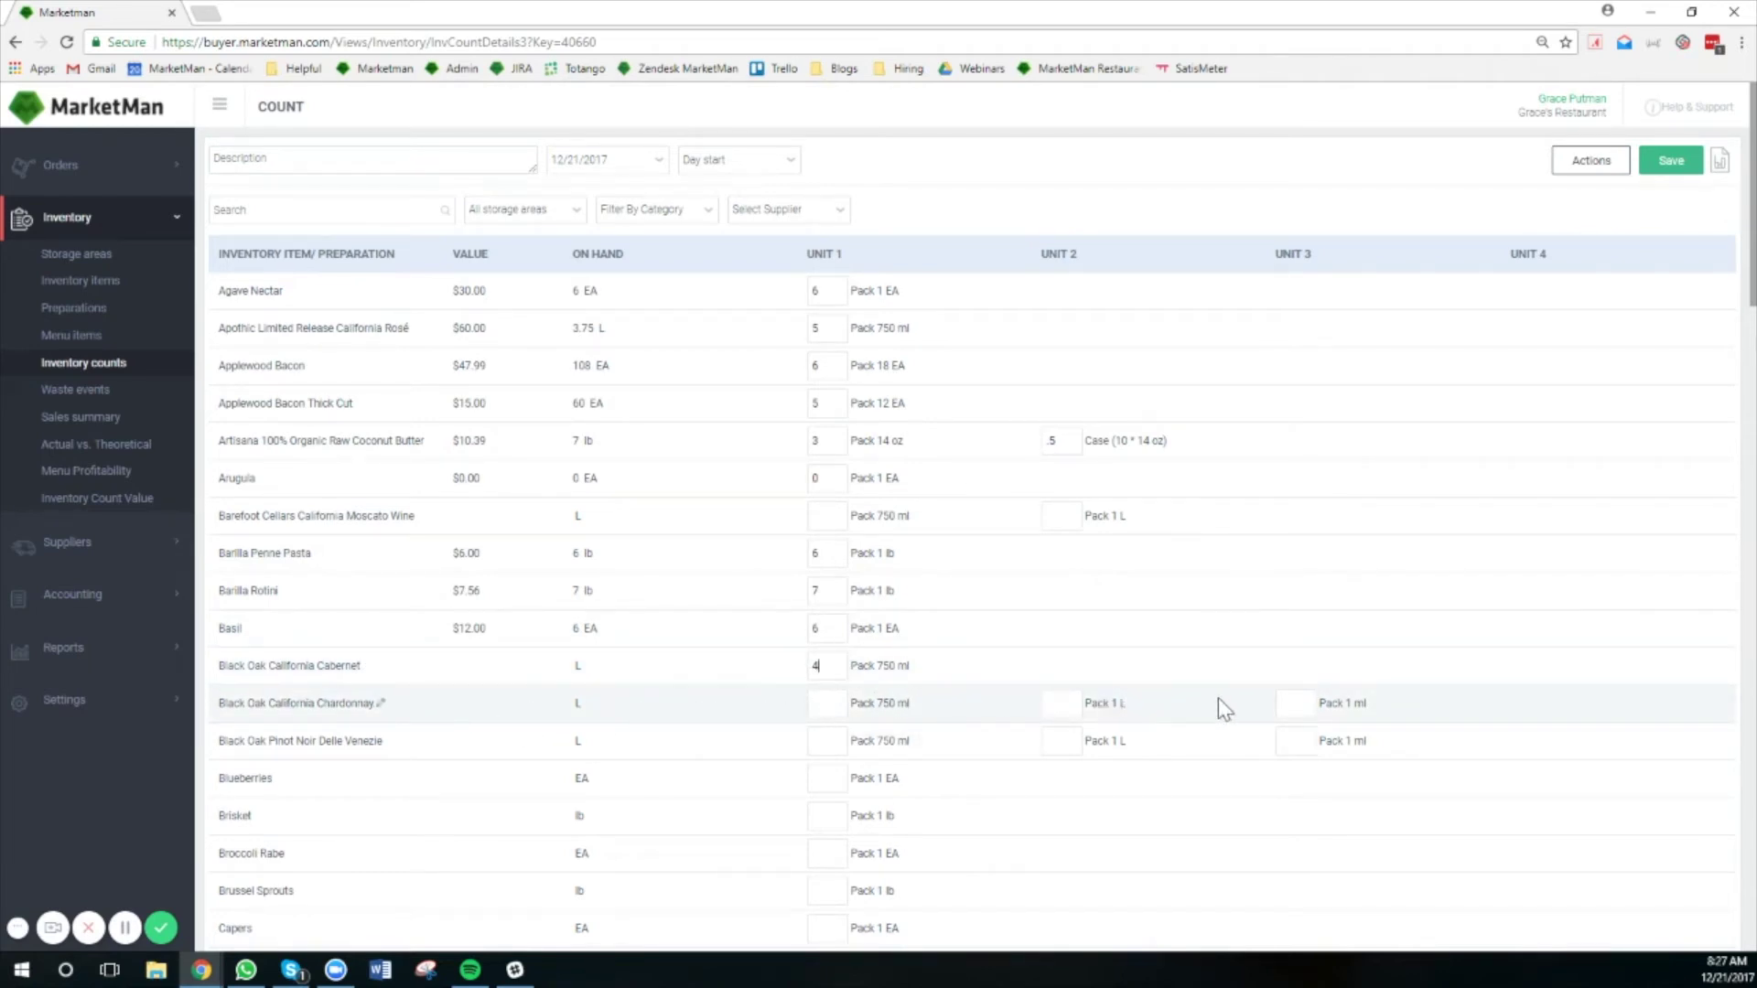
{"action": "left_click", "coordinate": [380, 705]}
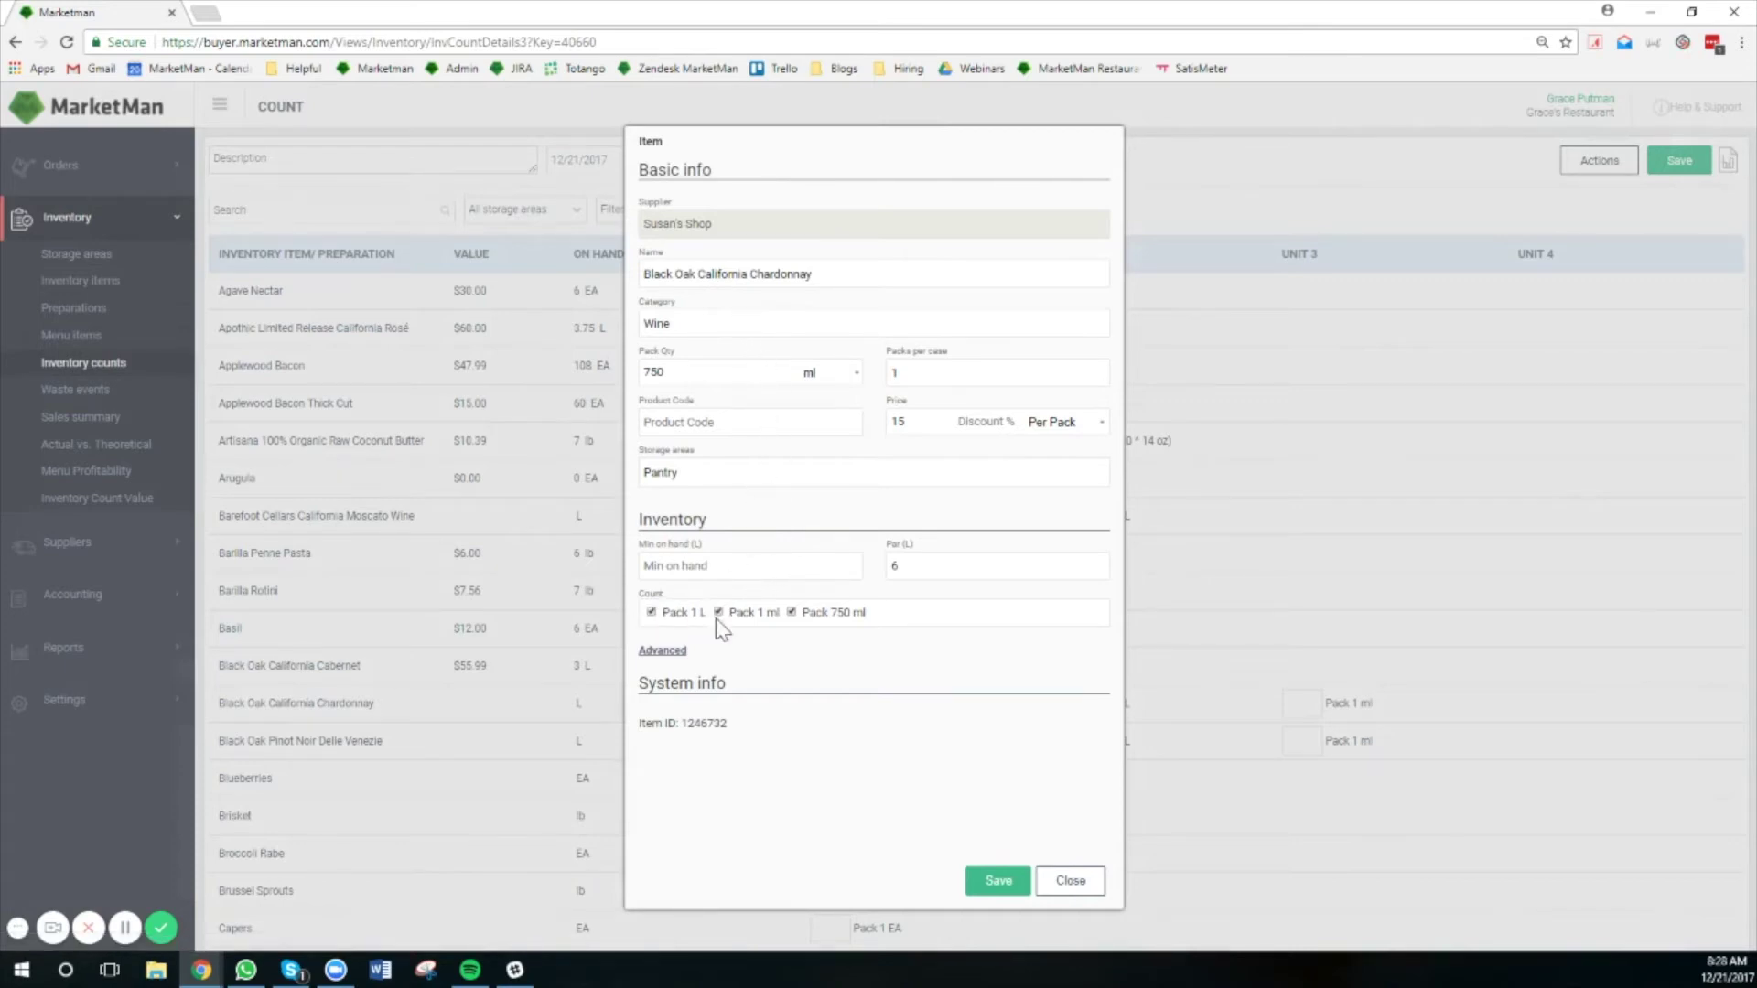
- Uncheck the Pack 1 L and Pack 1 ml count units for the Chardonnay and save
{"action": "left_click", "coordinate": [658, 613]}
{"action": "left_click", "coordinate": [719, 614]}
{"action": "left_click", "coordinate": [1007, 879]}
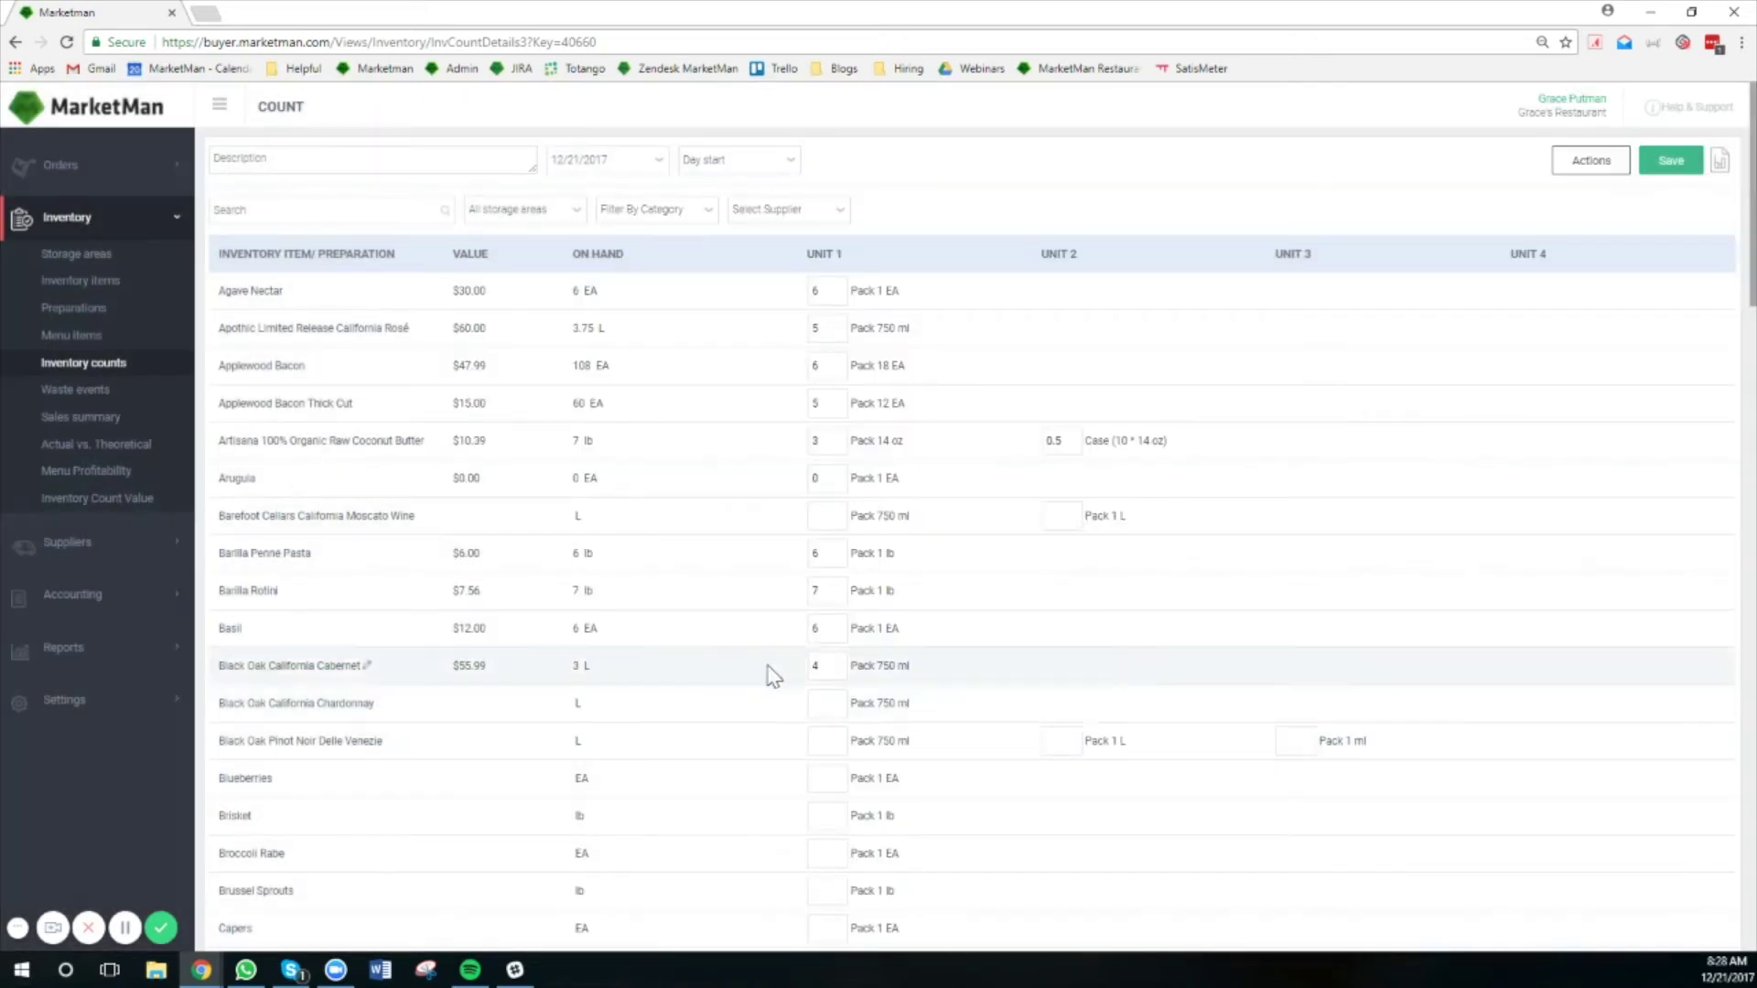
- Enter 9 as the Black Oak California Chardonnay count
{"action": "left_click", "coordinate": [833, 706]}
{"action": "type", "text": "9"}
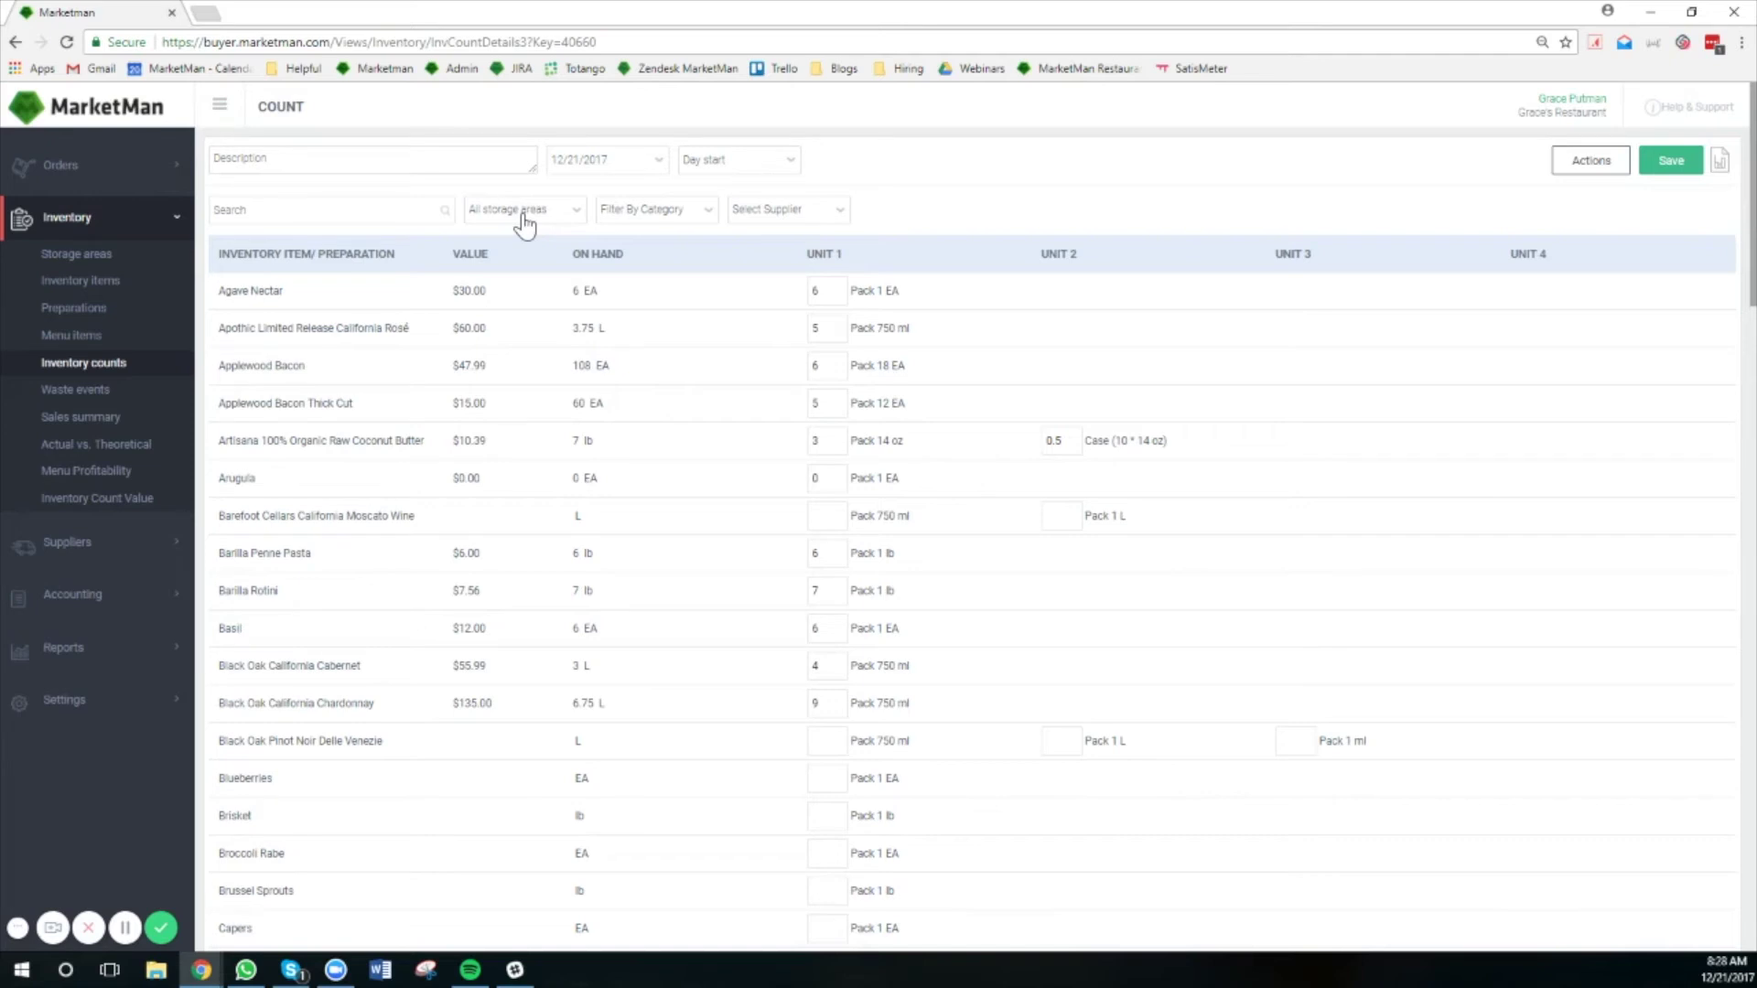
{"action": "left_click", "coordinate": [526, 216]}
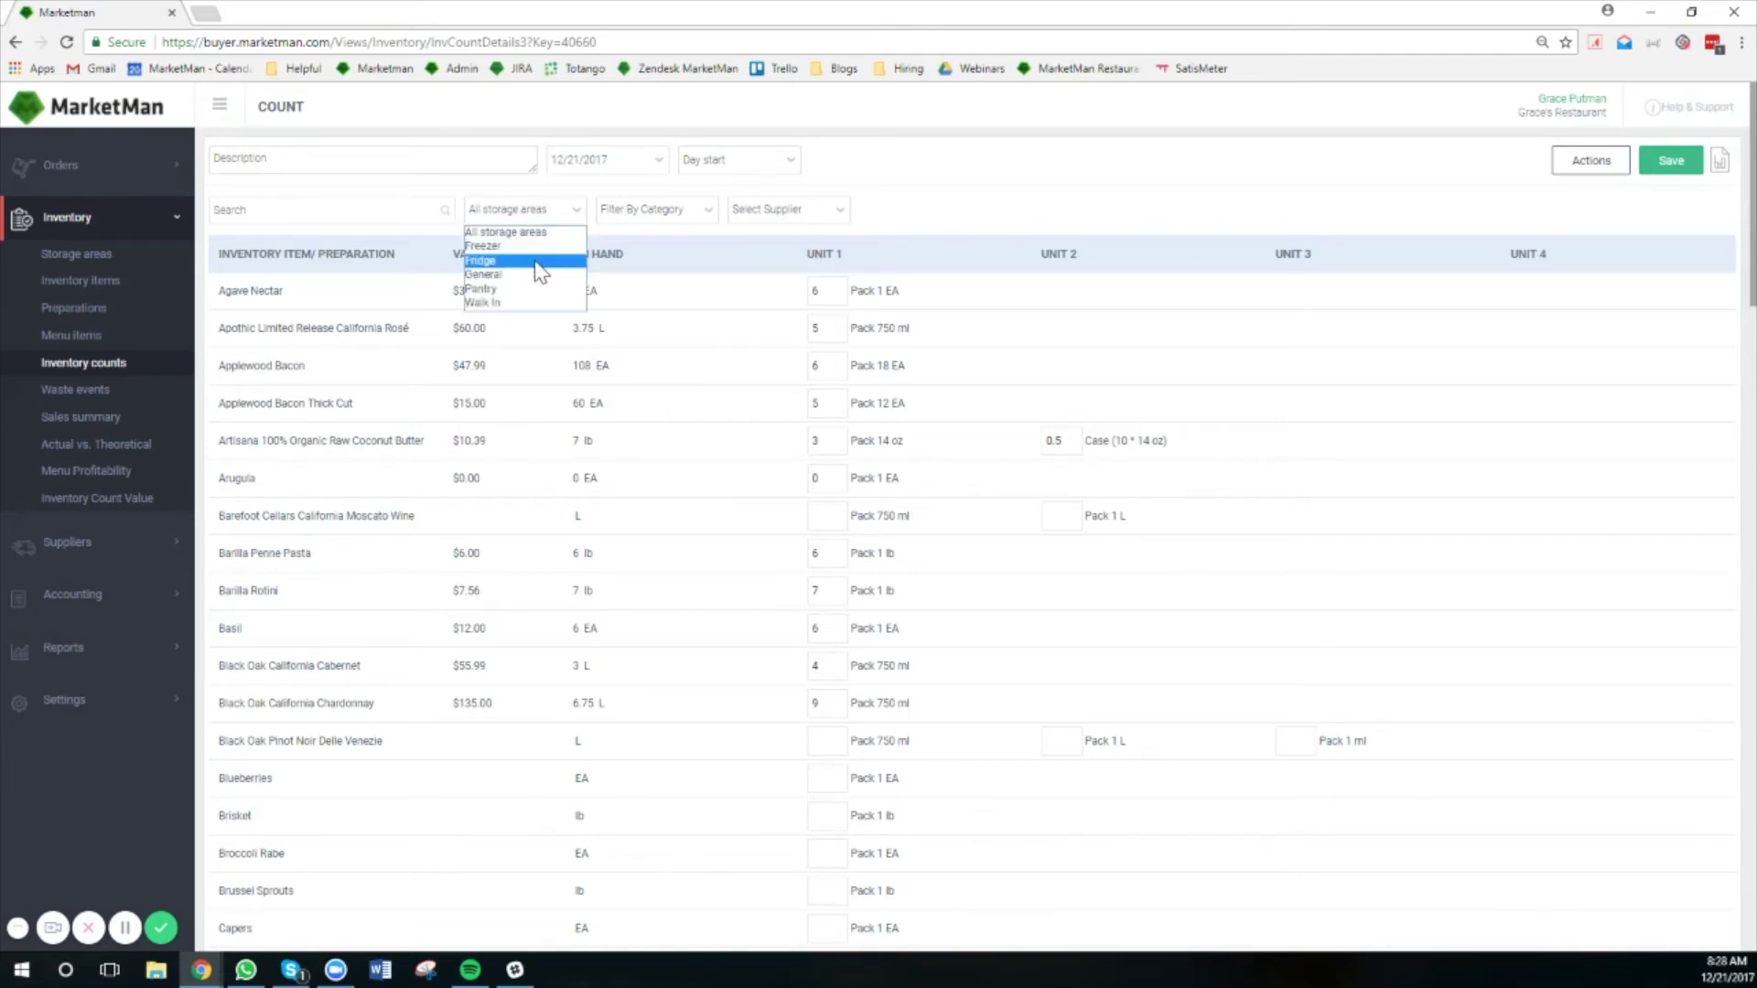
- Filter to Fridge, then drag Gorgonzola below Gruyere and Goat Cheese above Duck Prosciutto
{"action": "left_click", "coordinate": [536, 262]}
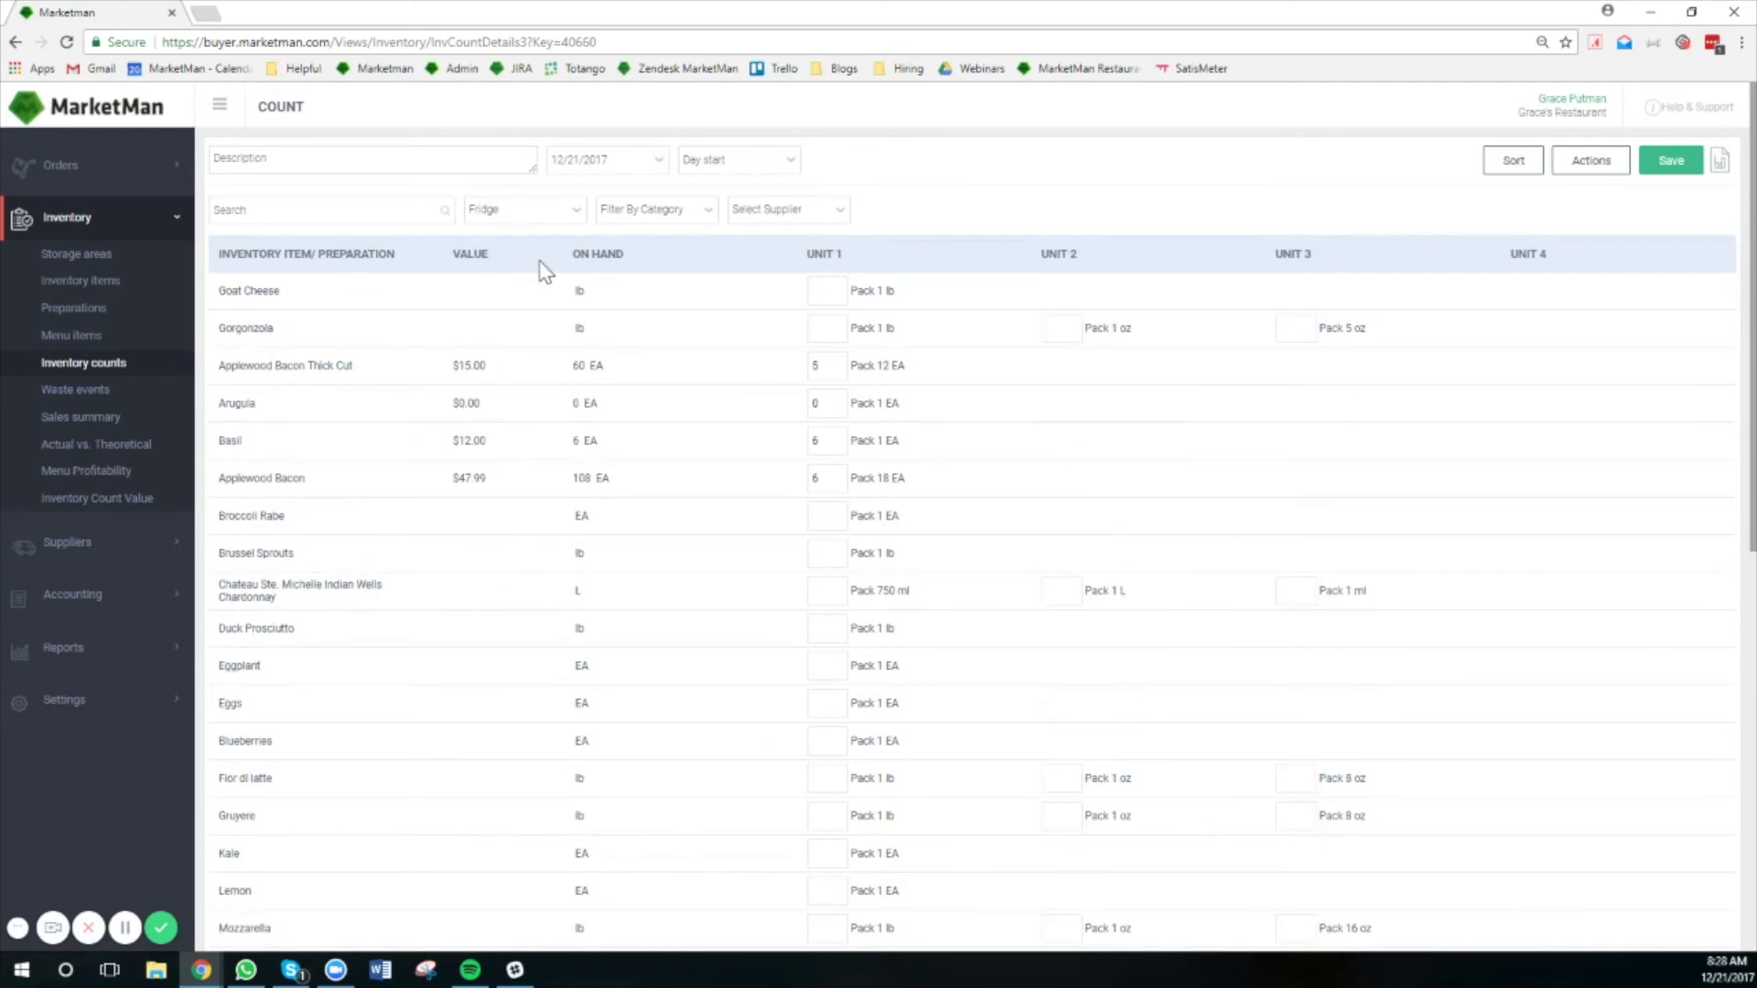
{"action": "left_click", "coordinate": [1514, 165]}
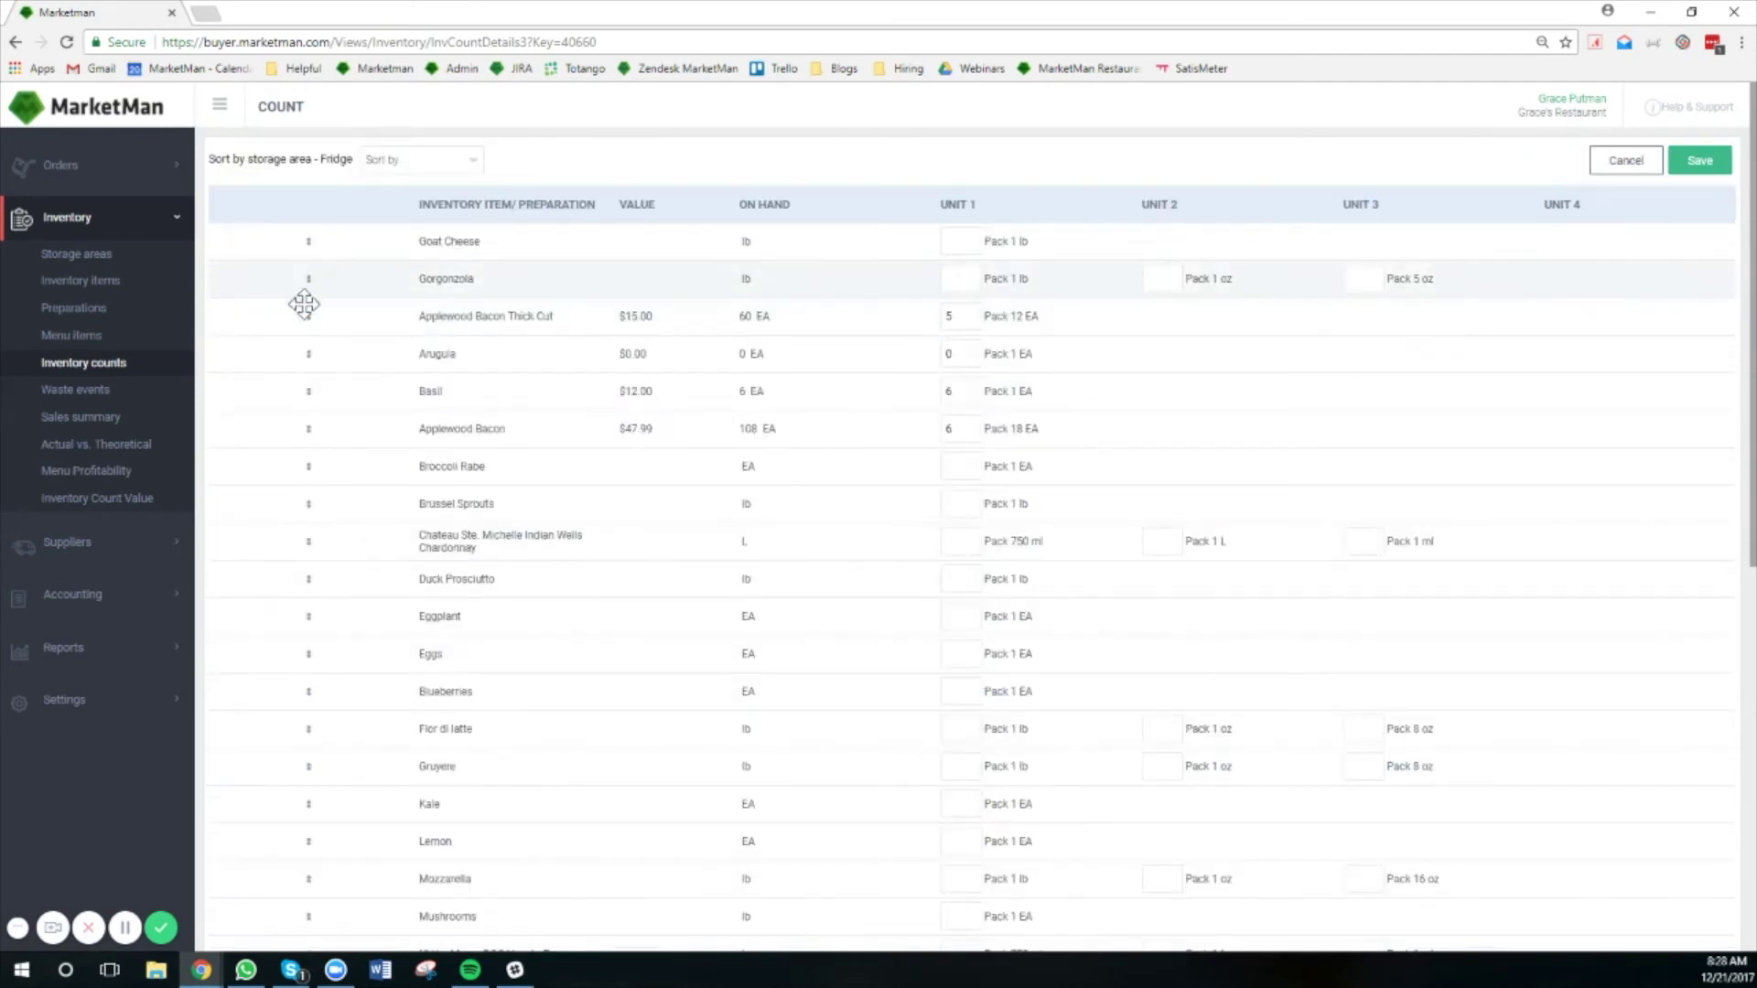
{"action": "left_click_drag", "start_coordinate": [308, 278], "coordinate": [340, 768]}
{"action": "left_click_drag", "start_coordinate": [294, 239], "coordinate": [368, 502]}
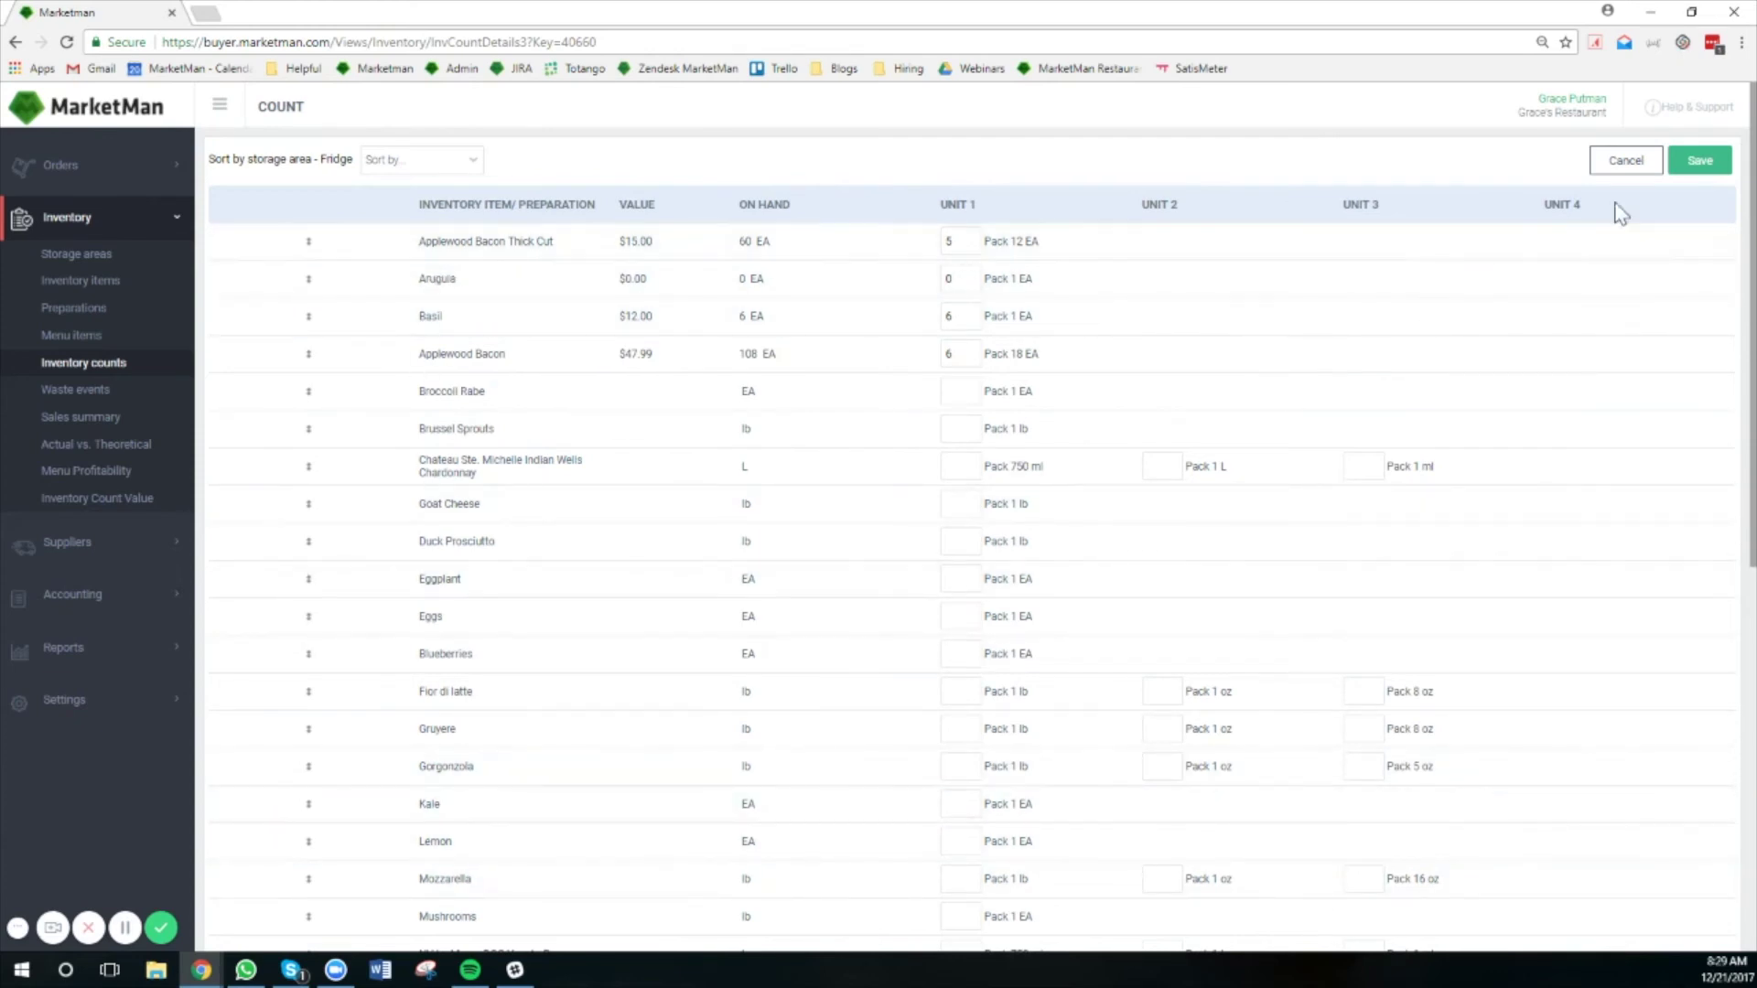
- Save the new Fridge item order, then glance at the Actions list without choosing anything
{"action": "left_click", "coordinate": [1702, 163]}
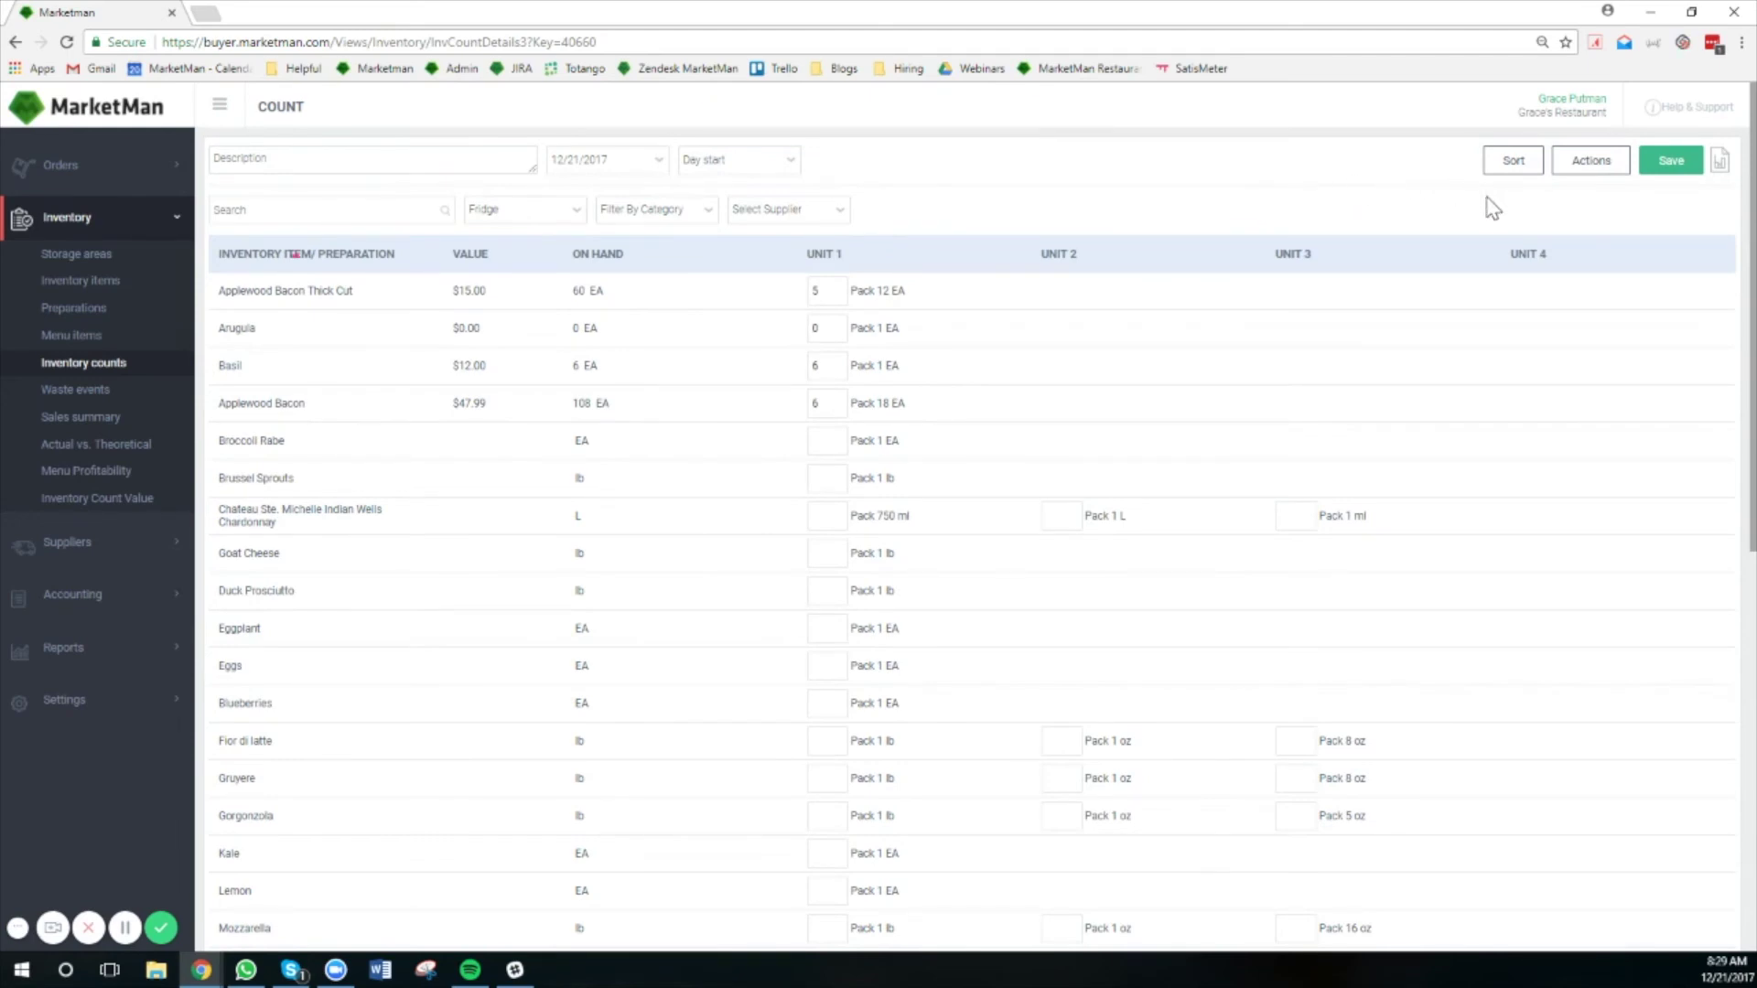
{"action": "left_click", "coordinate": [1570, 168]}
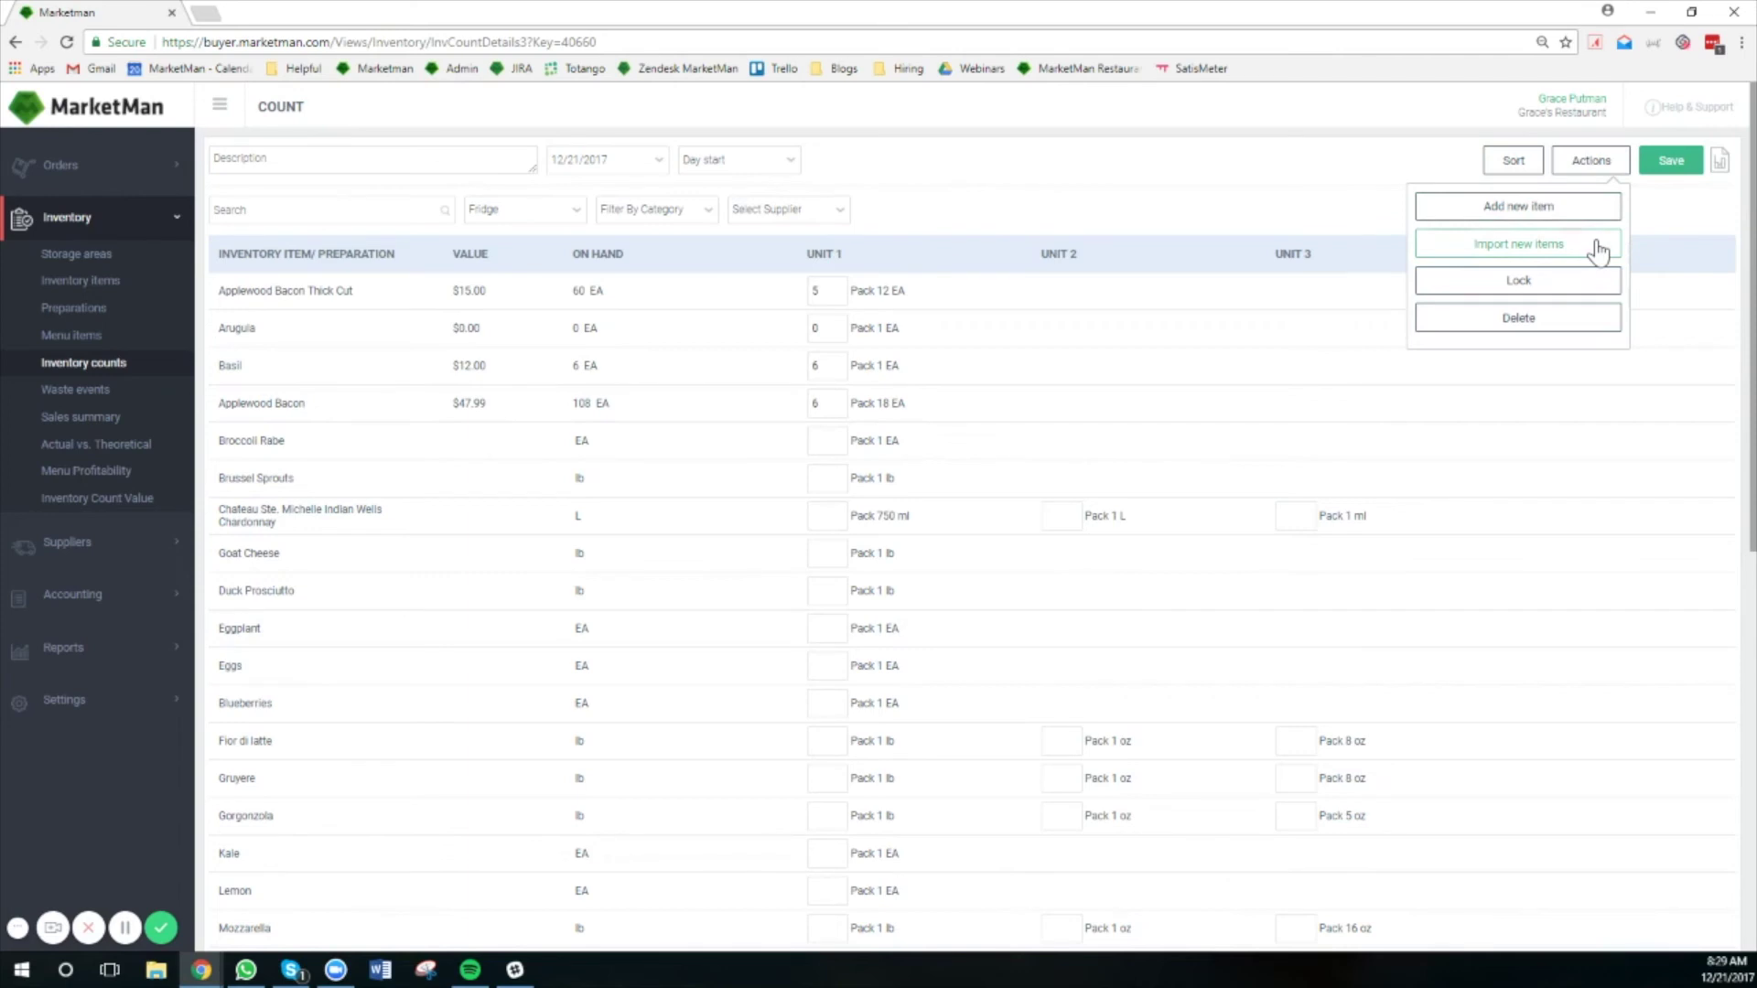
{"action": "left_click", "coordinate": [1297, 220]}
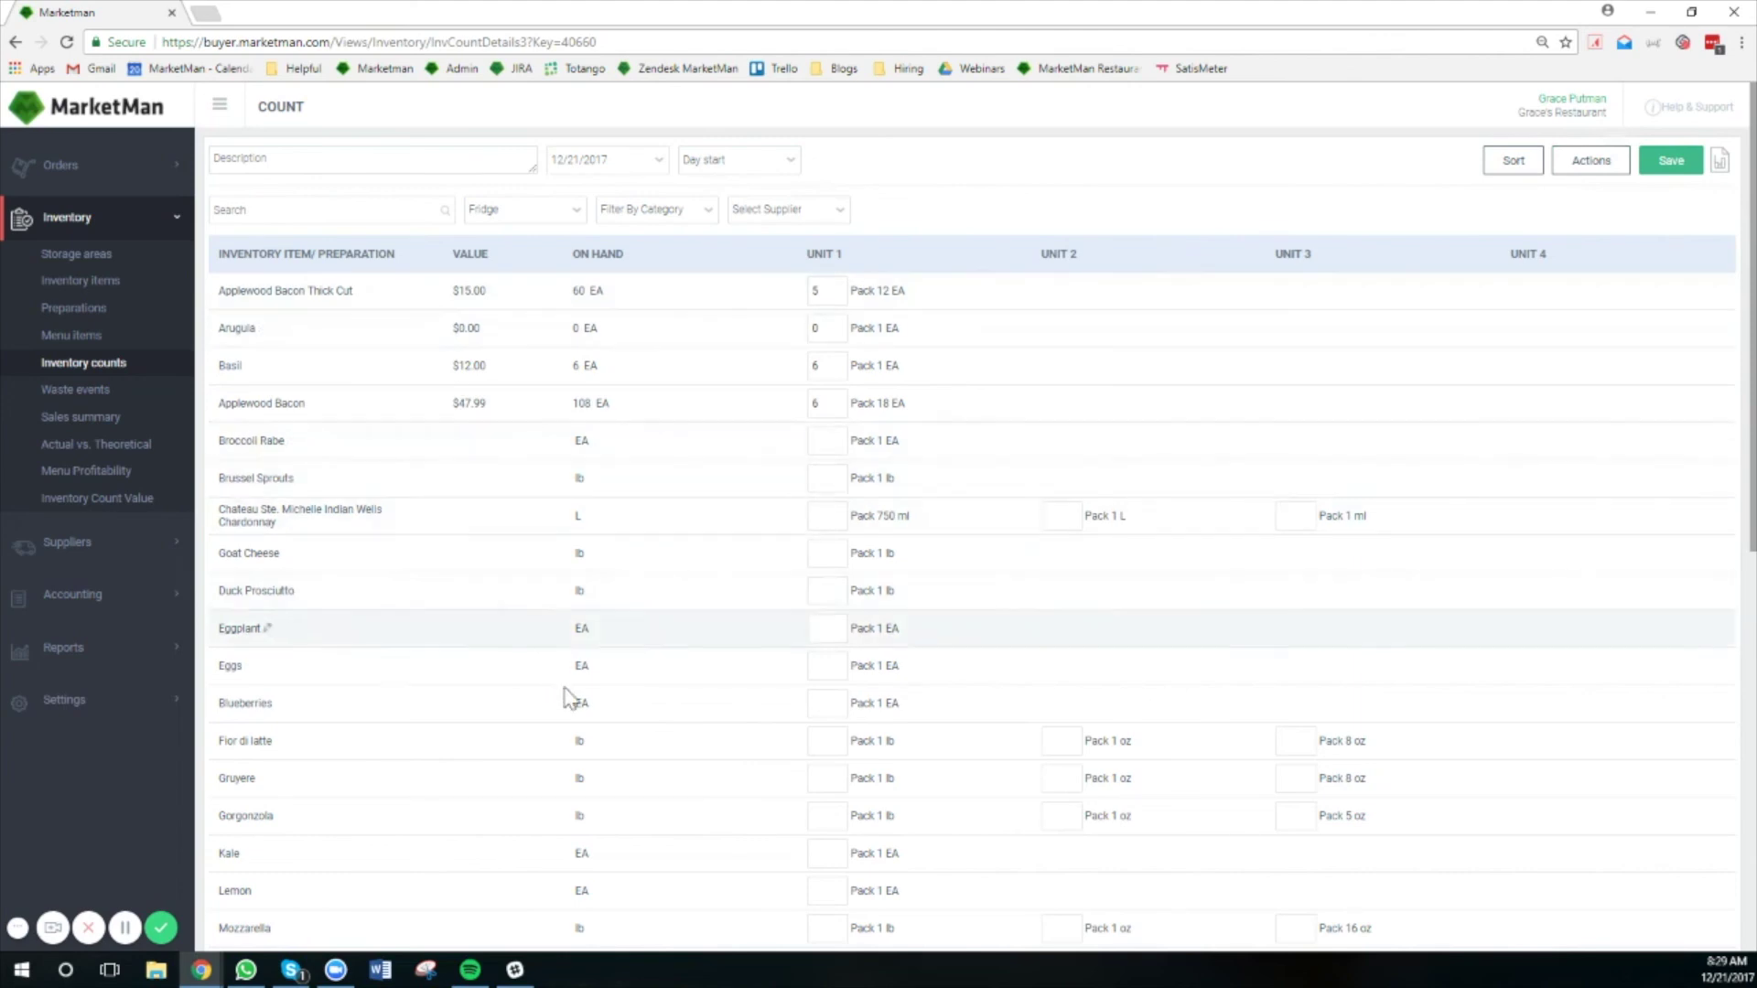
- Save the 12/21/2017 inventory count with all entered quantities
{"action": "left_click", "coordinate": [1674, 166]}
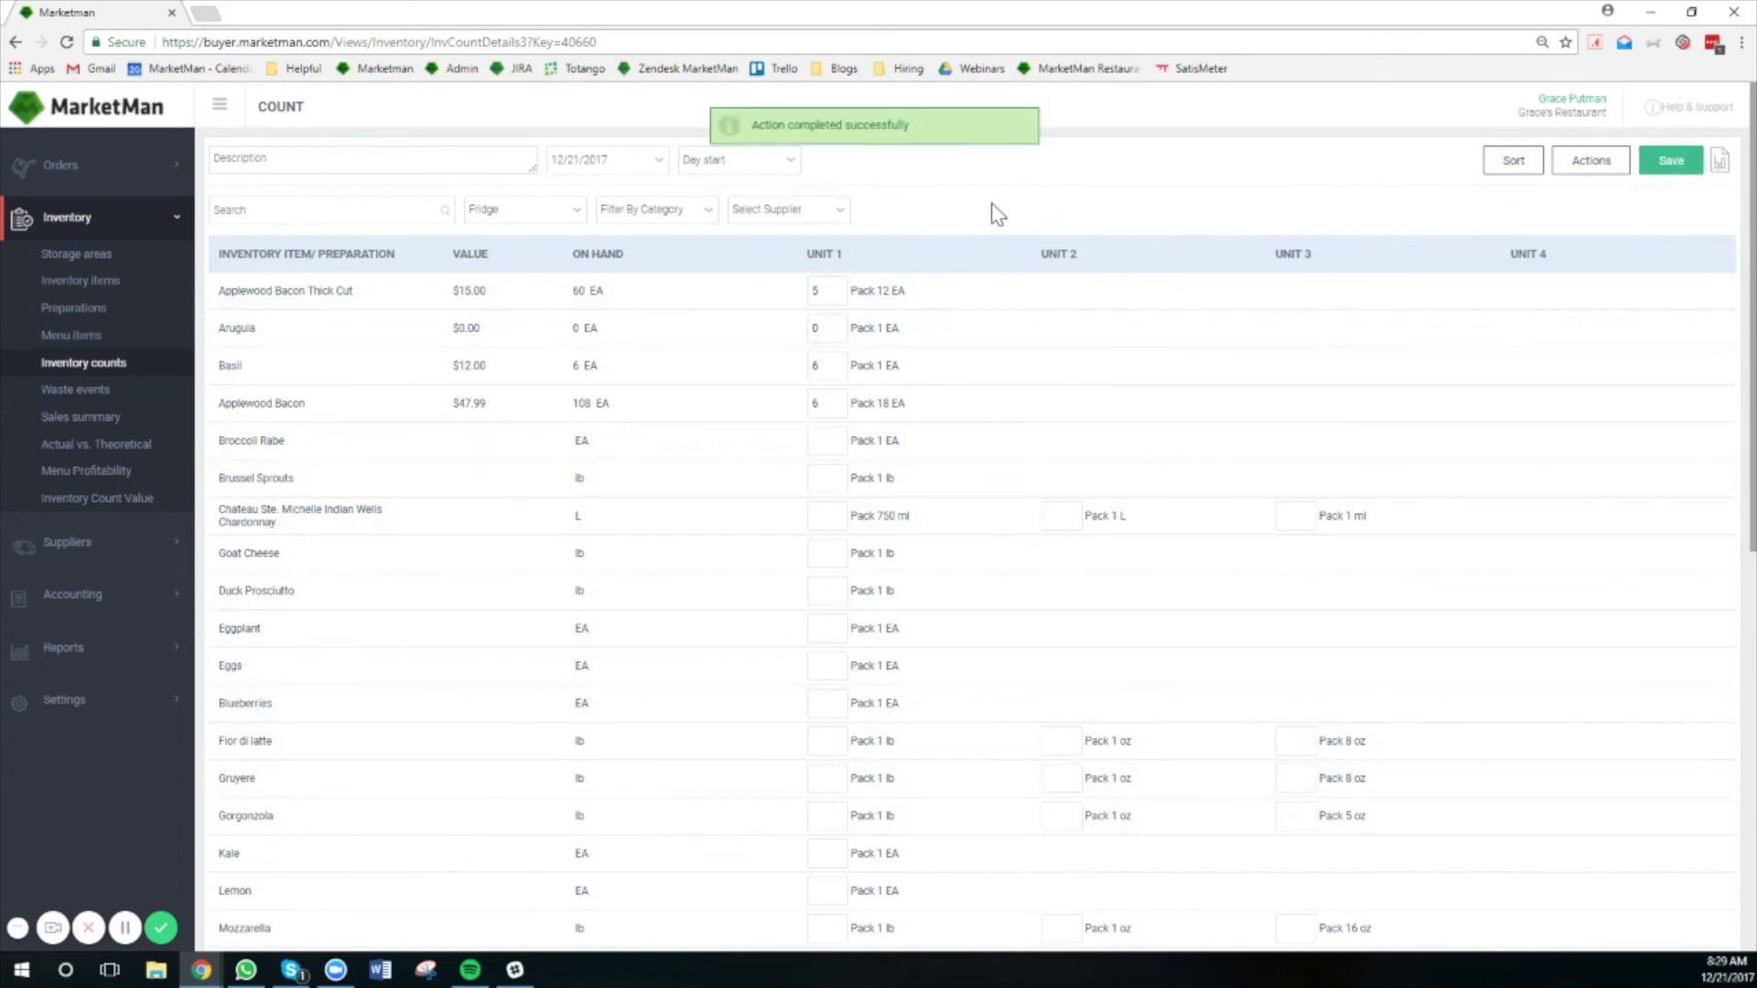